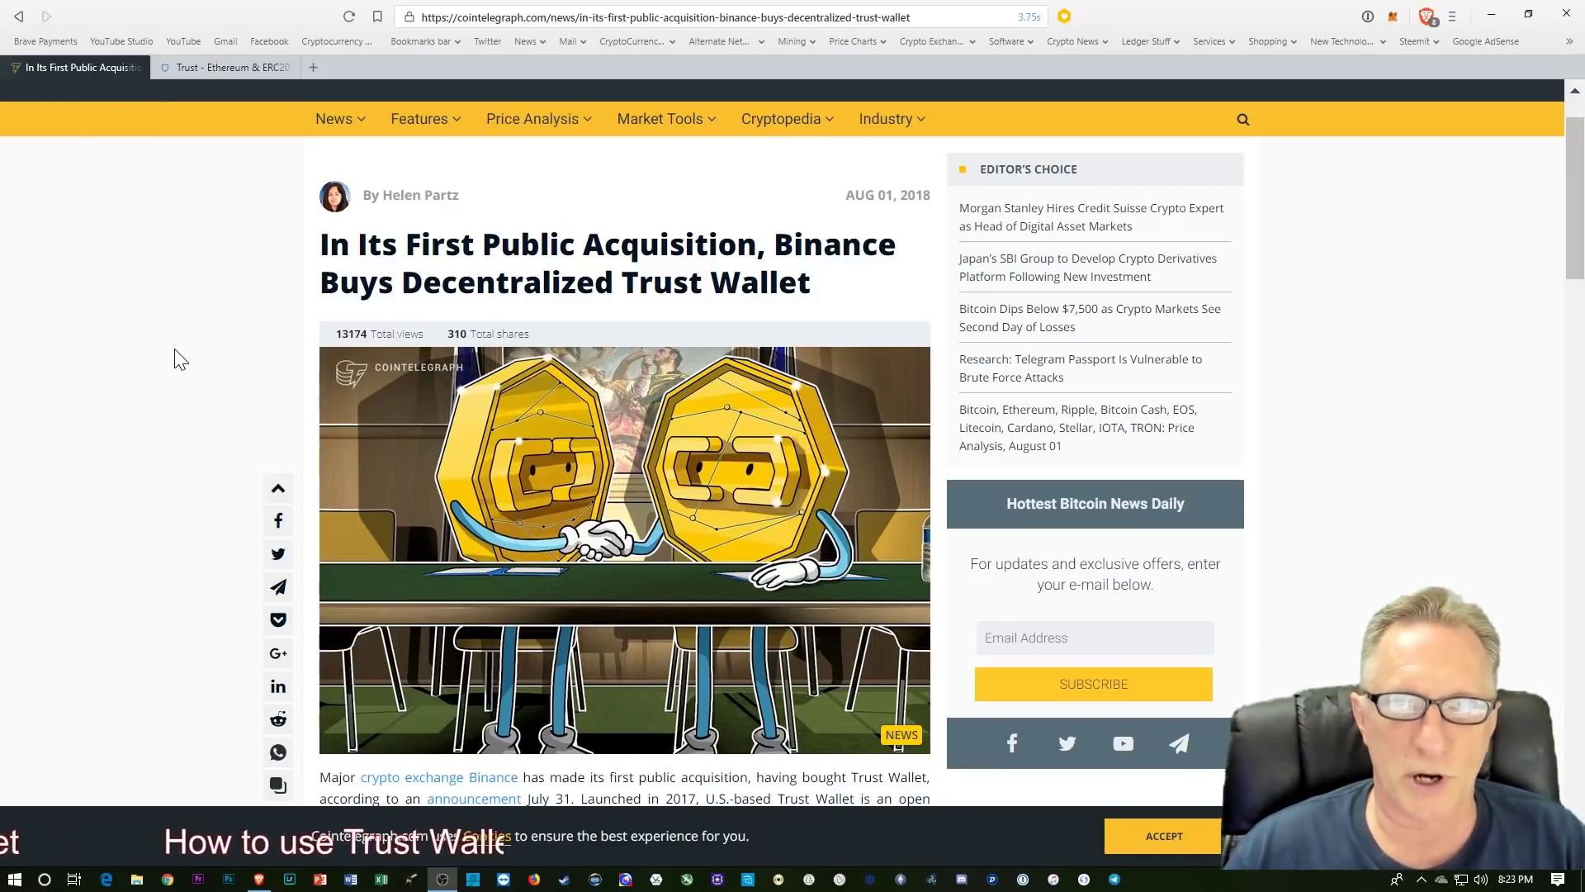
Step: Switch from the Cointelegraph article to the trustwalletapp.com tab
key("ctrl+Tab")
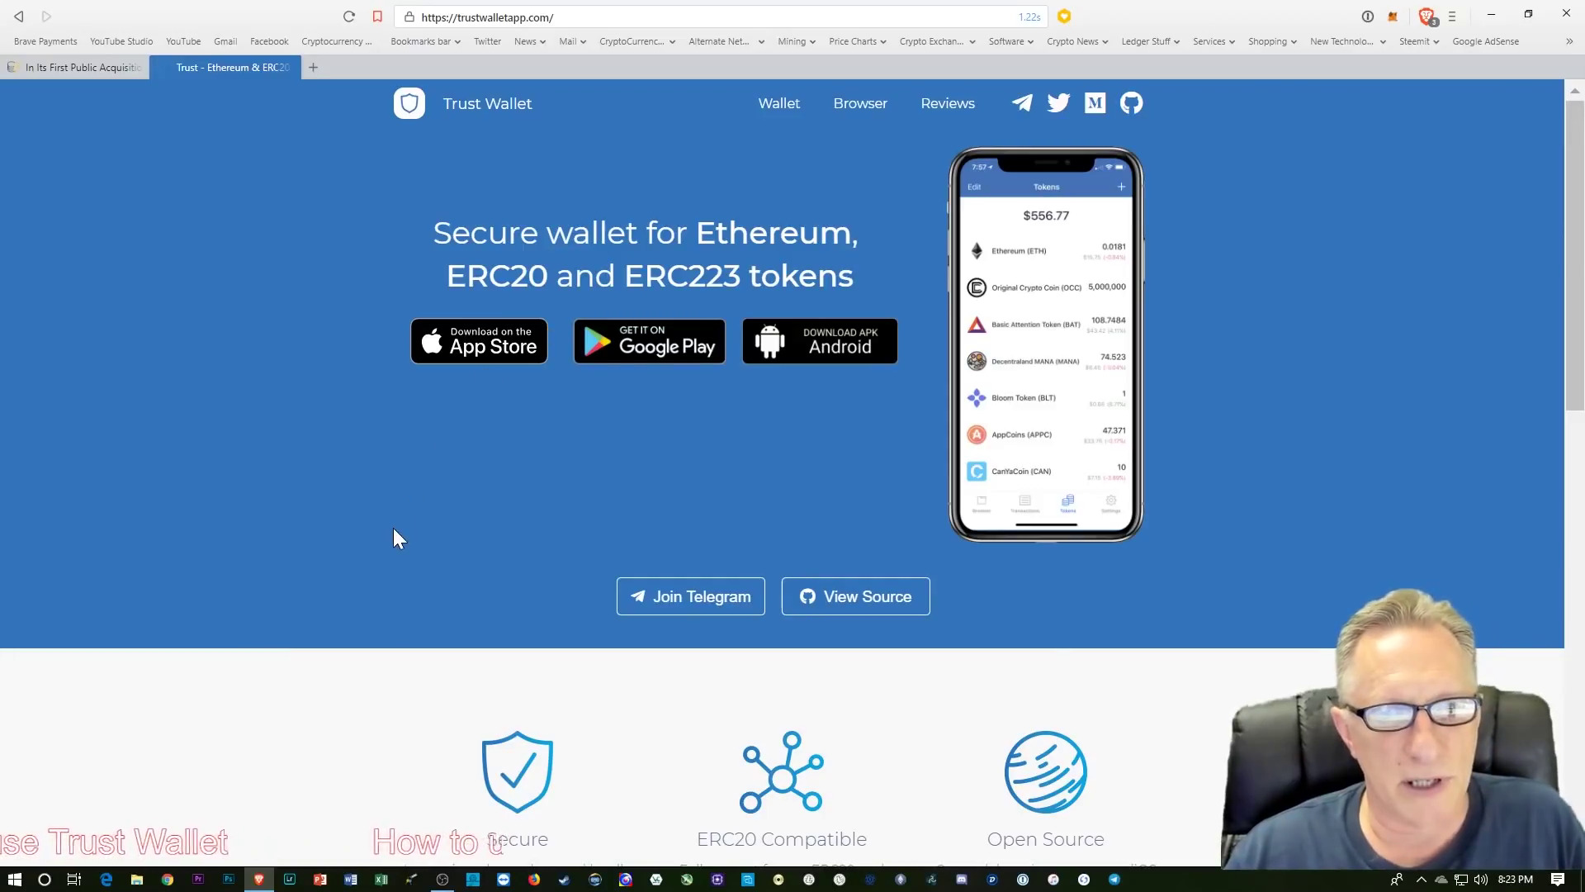
Step: Browse the Trust Wallet homepage features, then minimize the browser to reveal the desktop
scroll(393, 524, "down", 6)
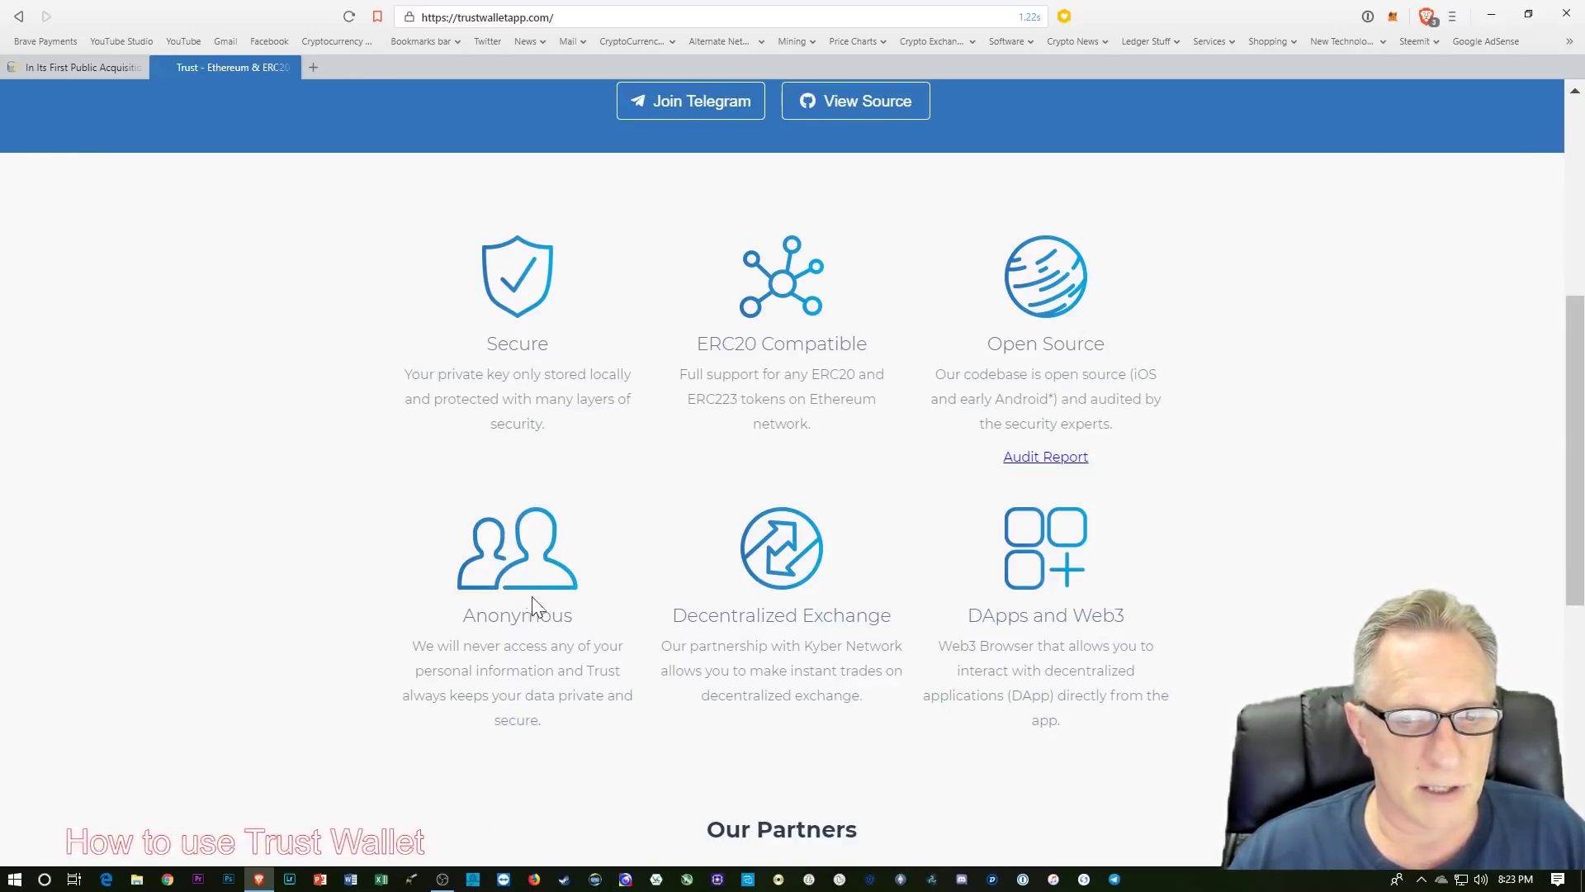
scroll(304, 628, "down", 1)
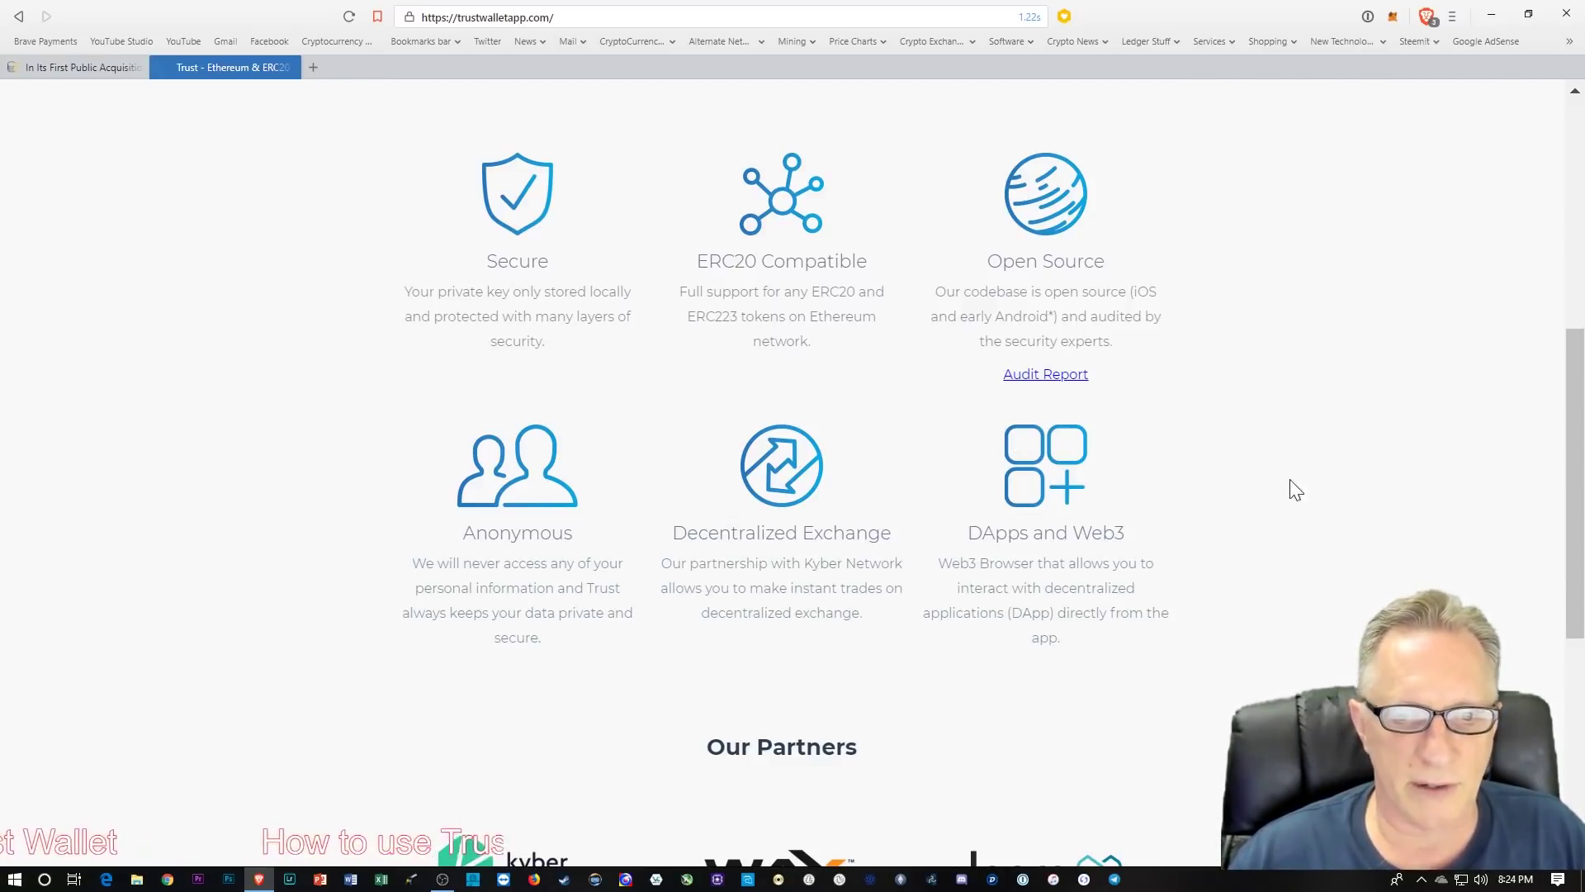
scroll(319, 589, "up", 7)
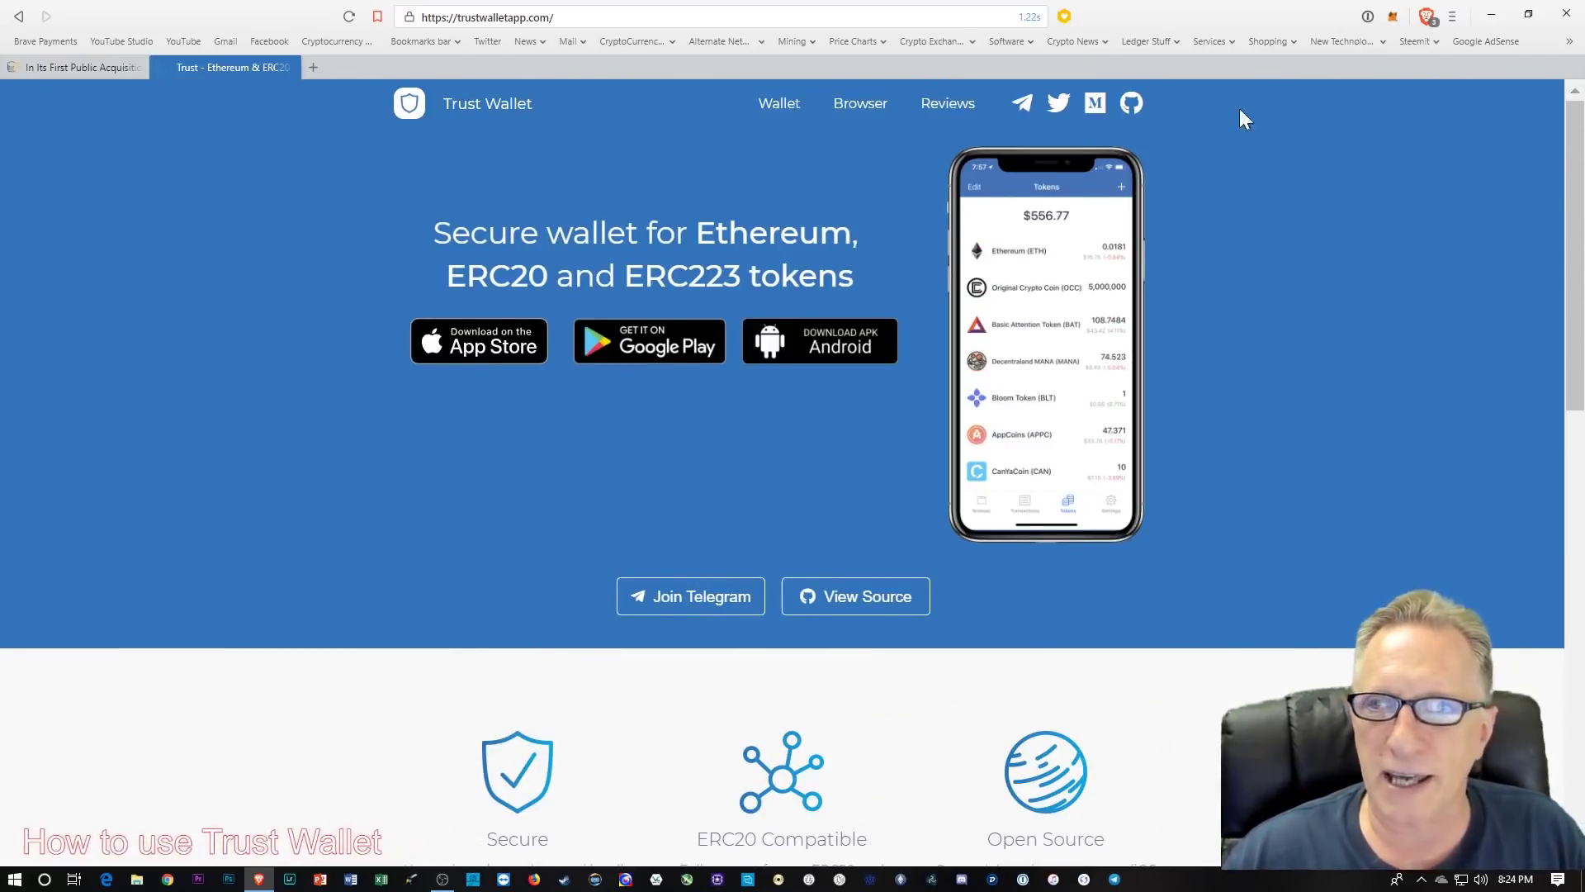
left_click(1492, 14)
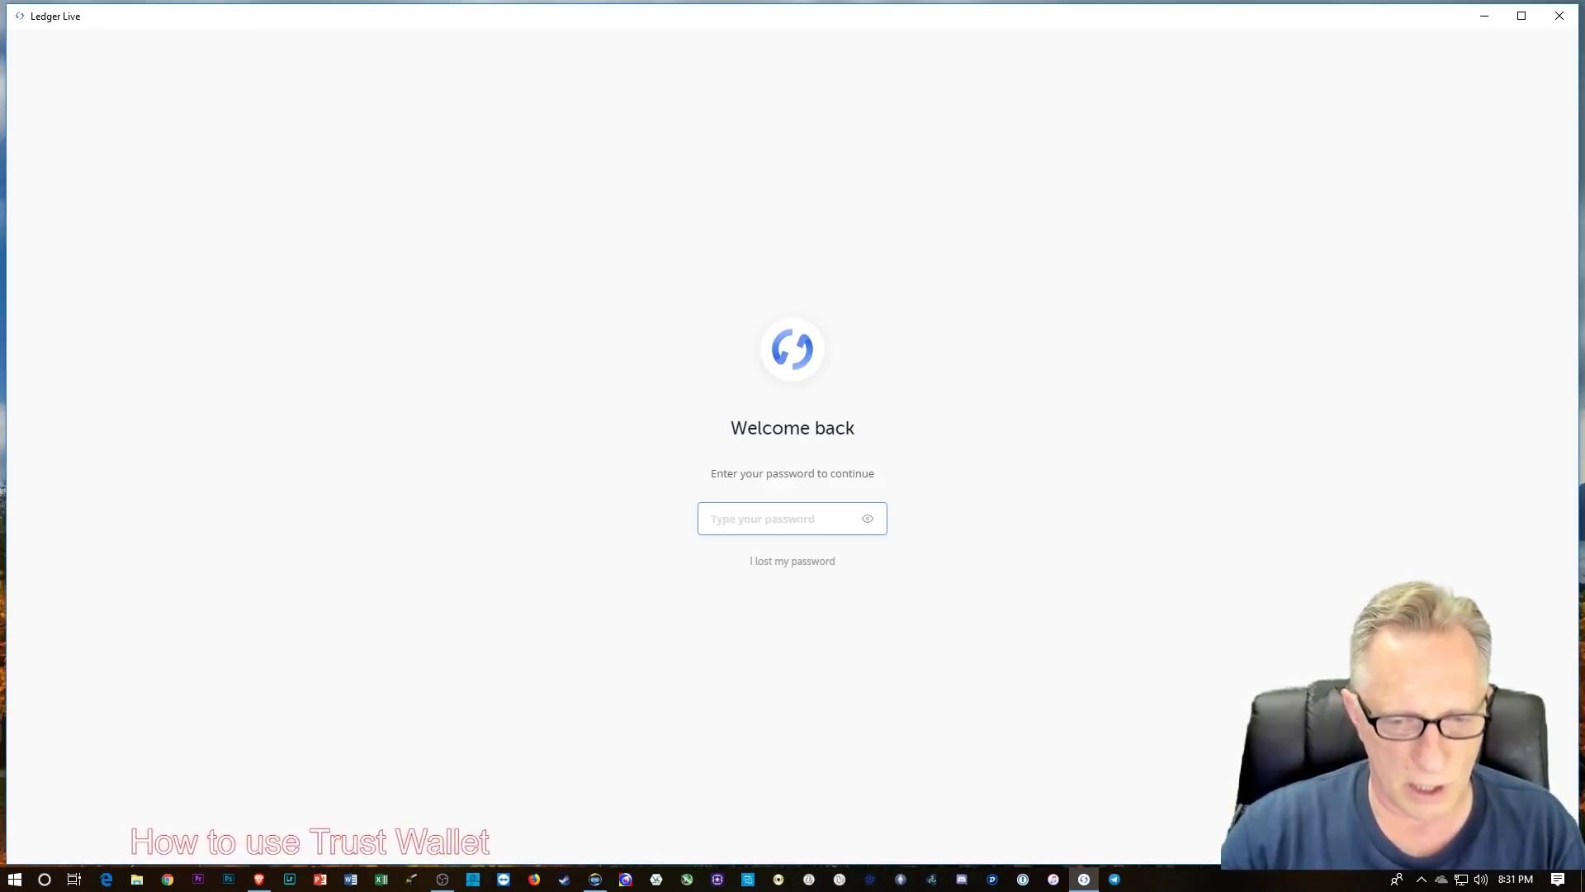
Step: Type the account password into Ledger Live's Welcome back field
type("p")
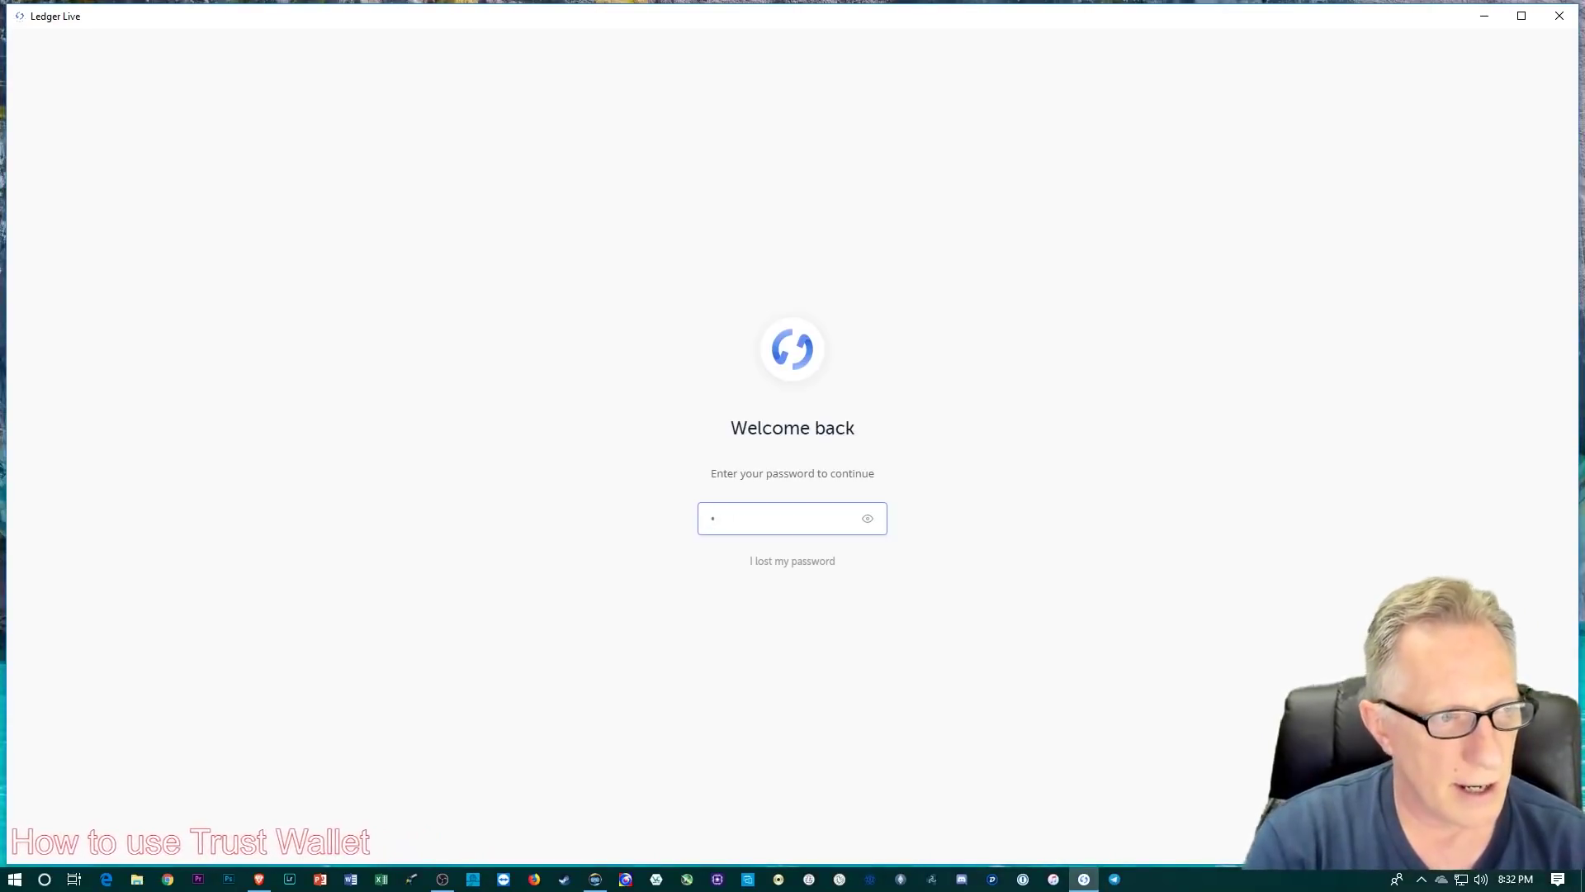
type("asswo")
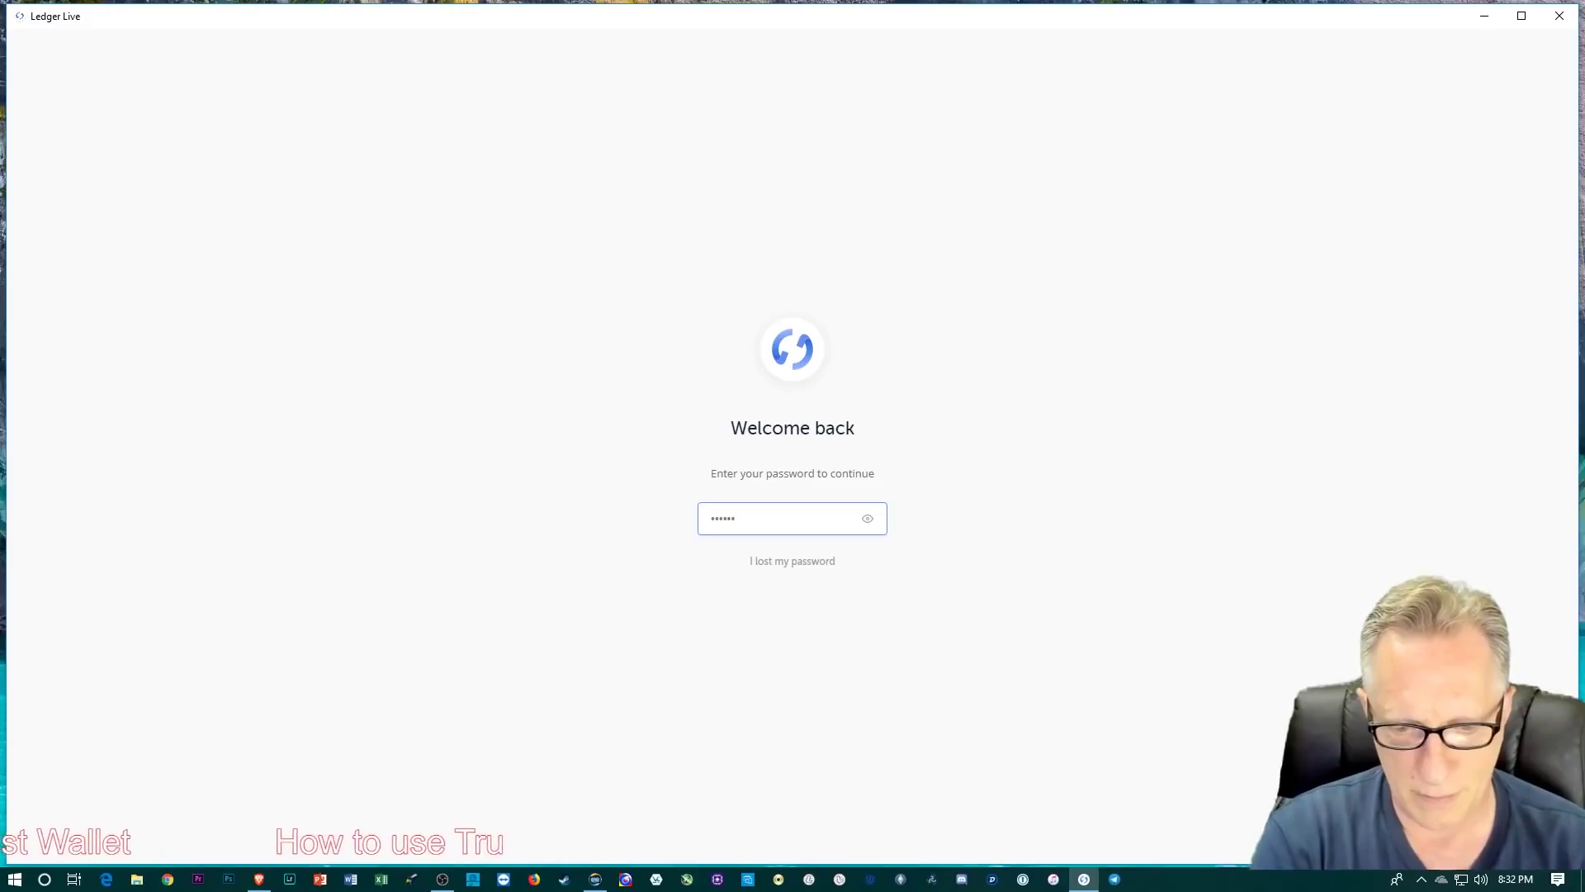
type("rd123")
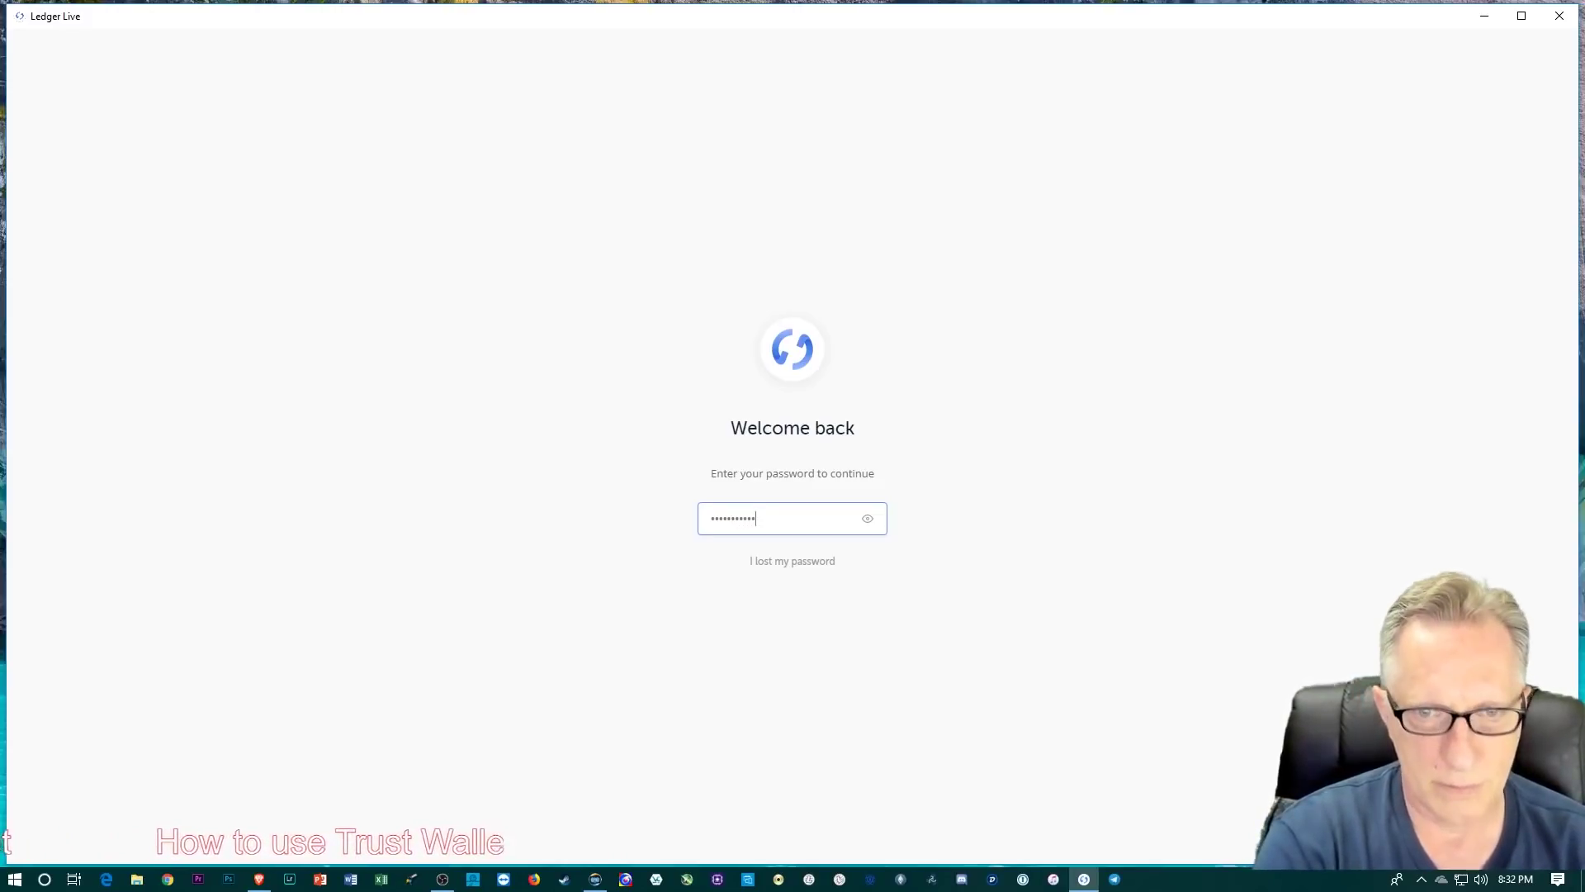
Step: Submit the password to unlock Ledger Live and open the Ethereum account
key("Return")
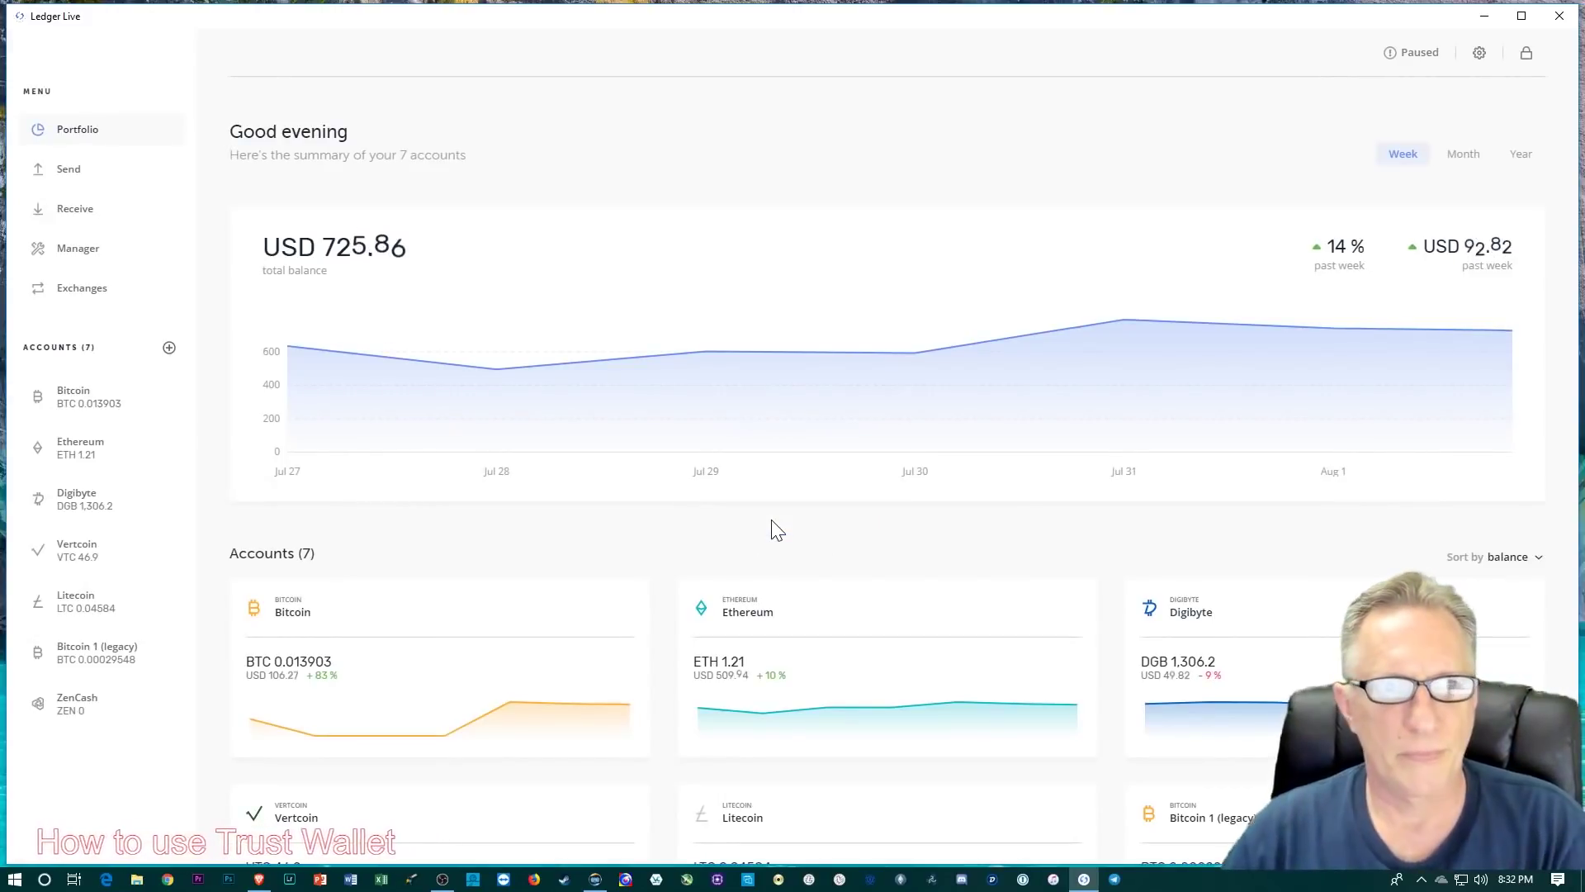
left_click(103, 459)
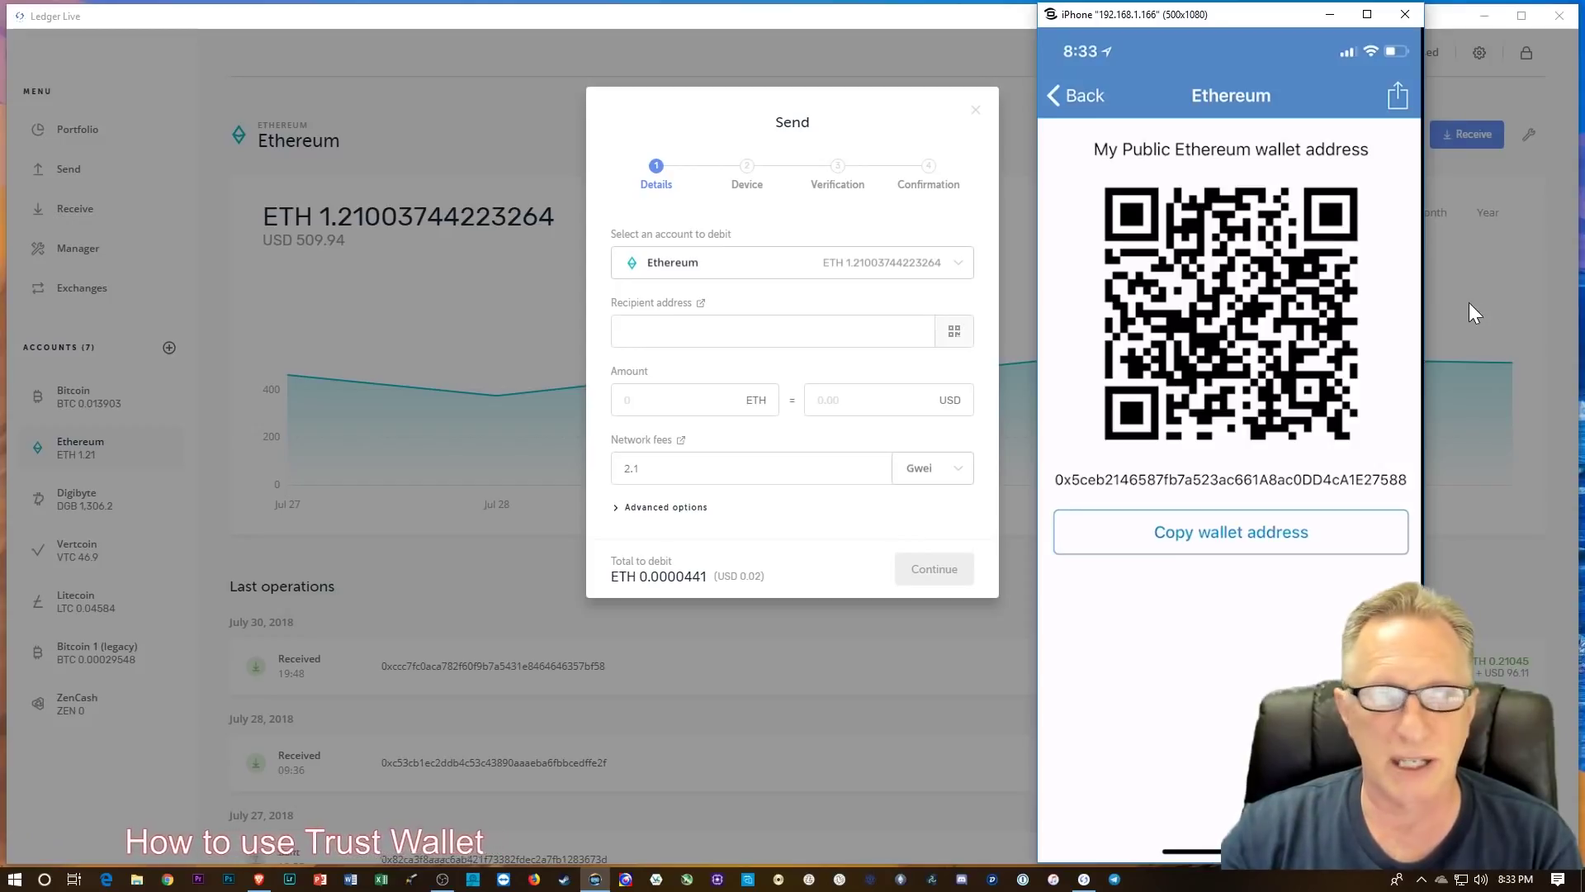
Step: Copy Trust Wallet's Ethereum receive address and bring the browser with the emailed address forward
left_click(1205, 548)
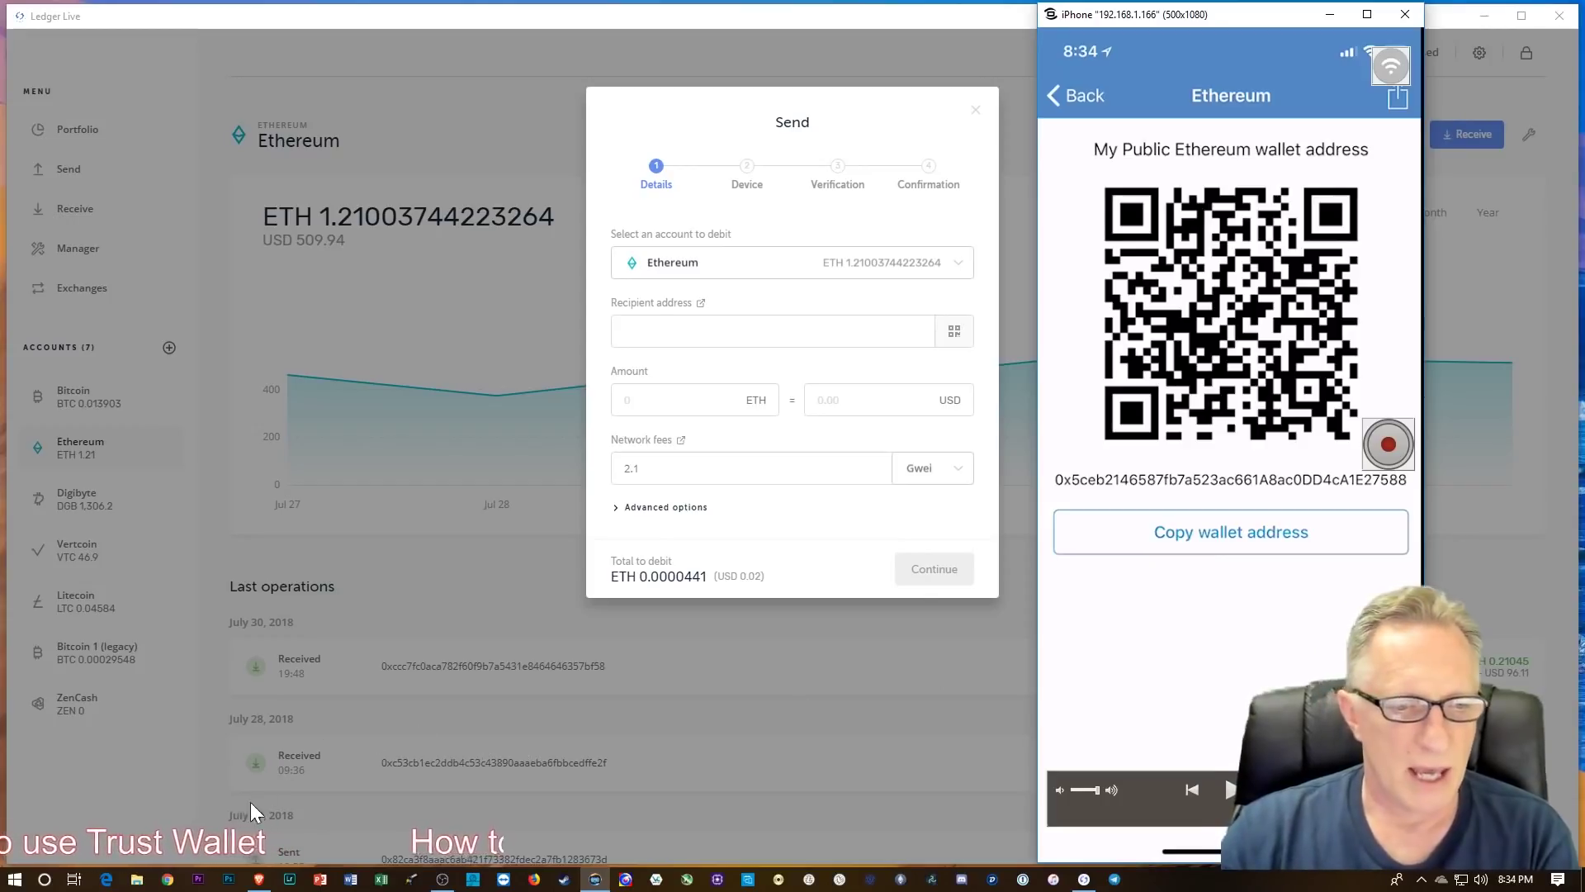
left_click(259, 881)
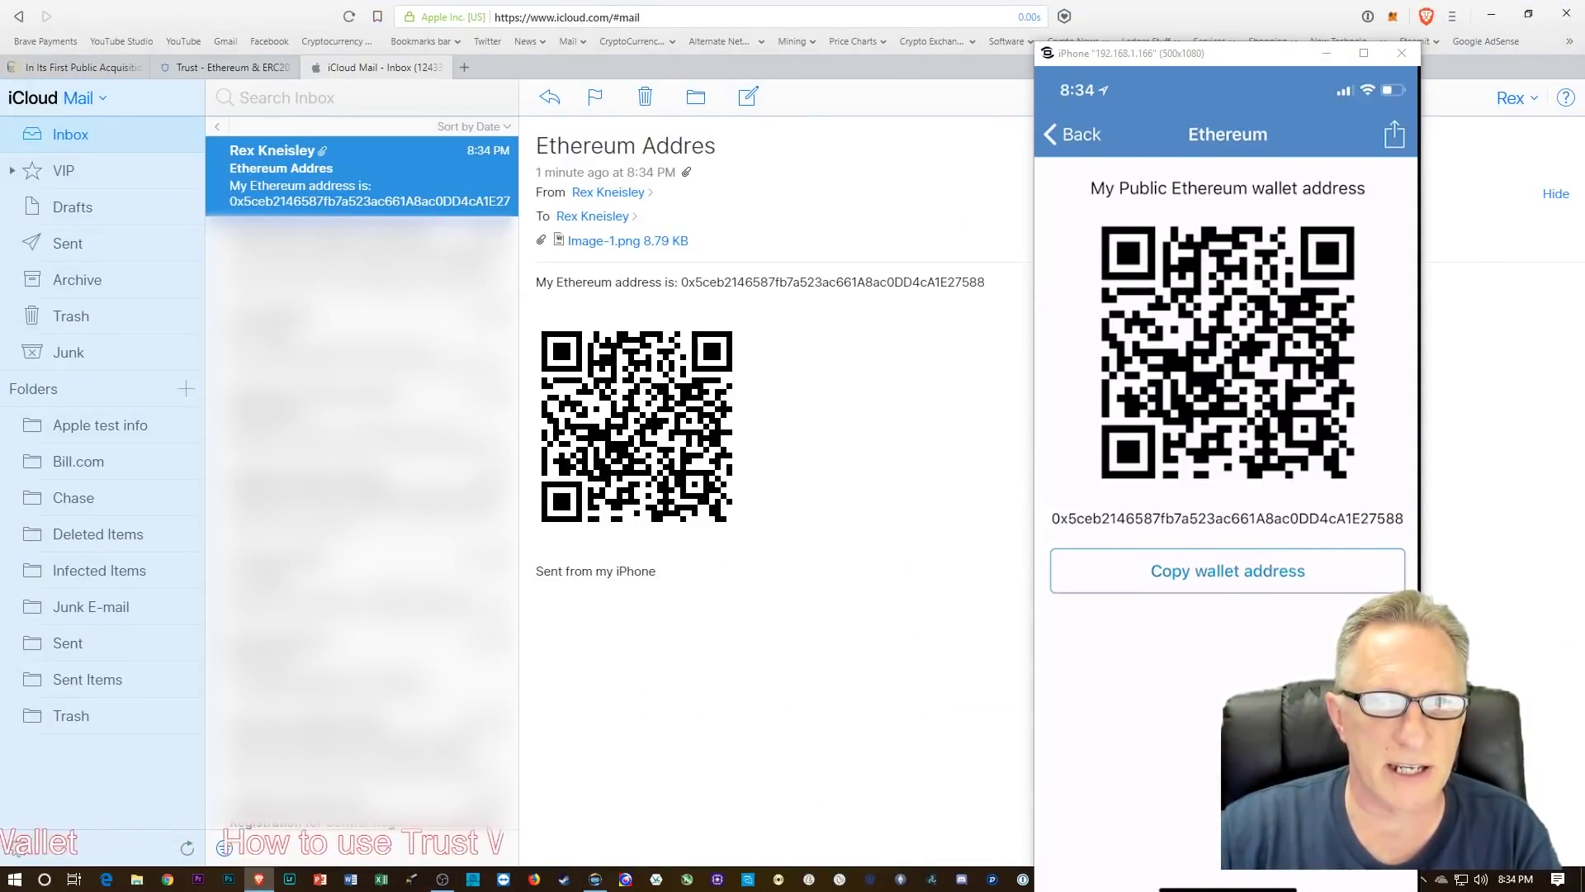
Step: Copy the Ethereum address from the iCloud Mail message body and move the iPhone window aside
left_click_drag(681, 282, 995, 283)
right_click(950, 282)
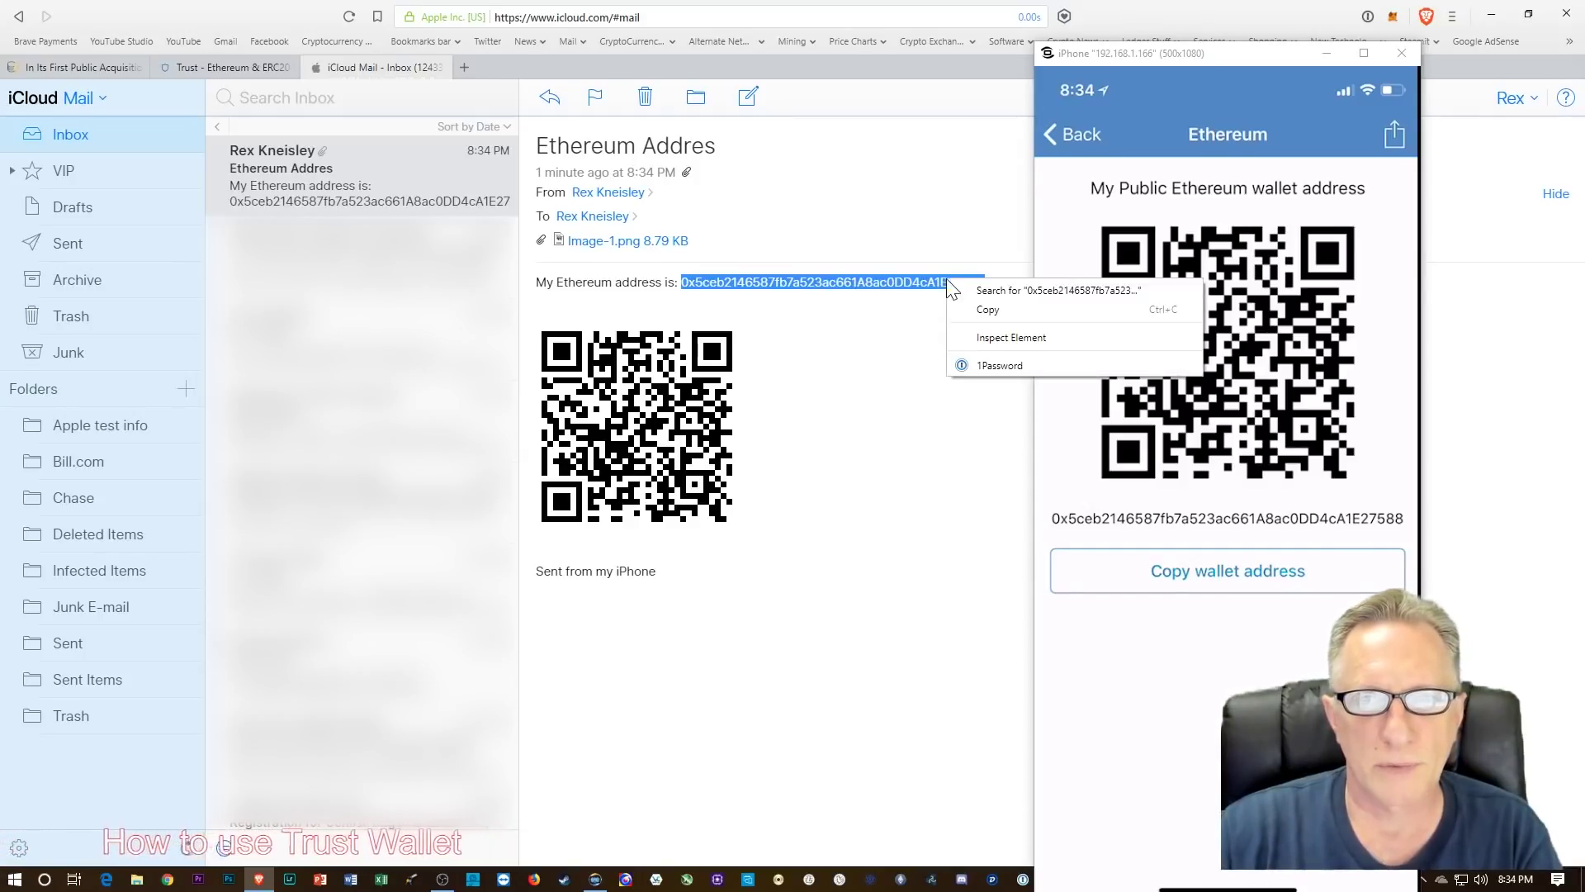
left_click(993, 309)
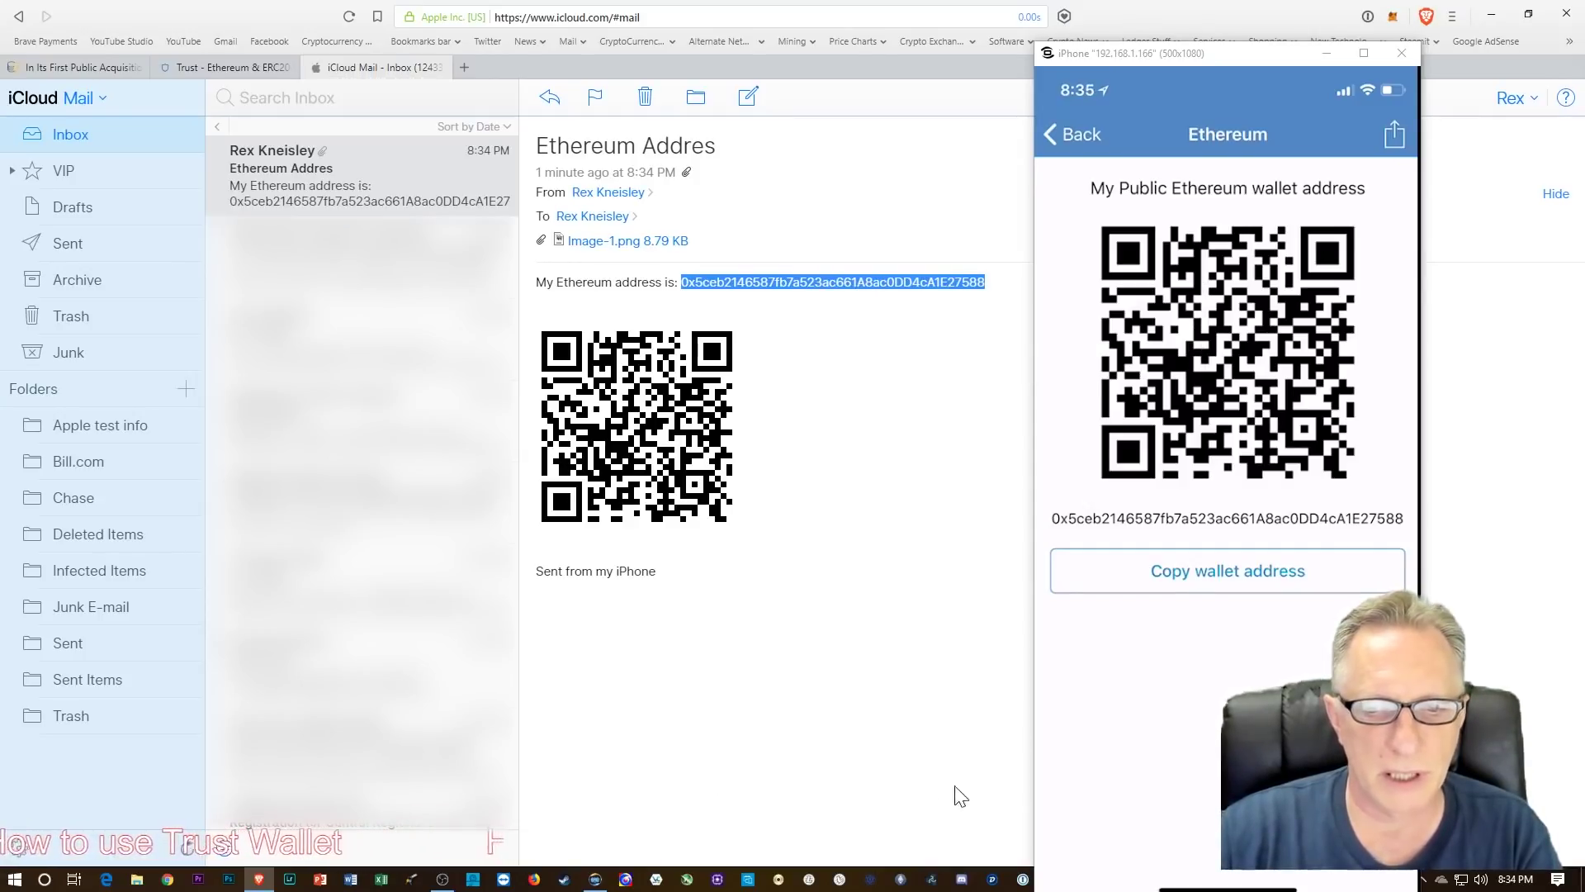
left_click_drag(1282, 55, 1358, 29)
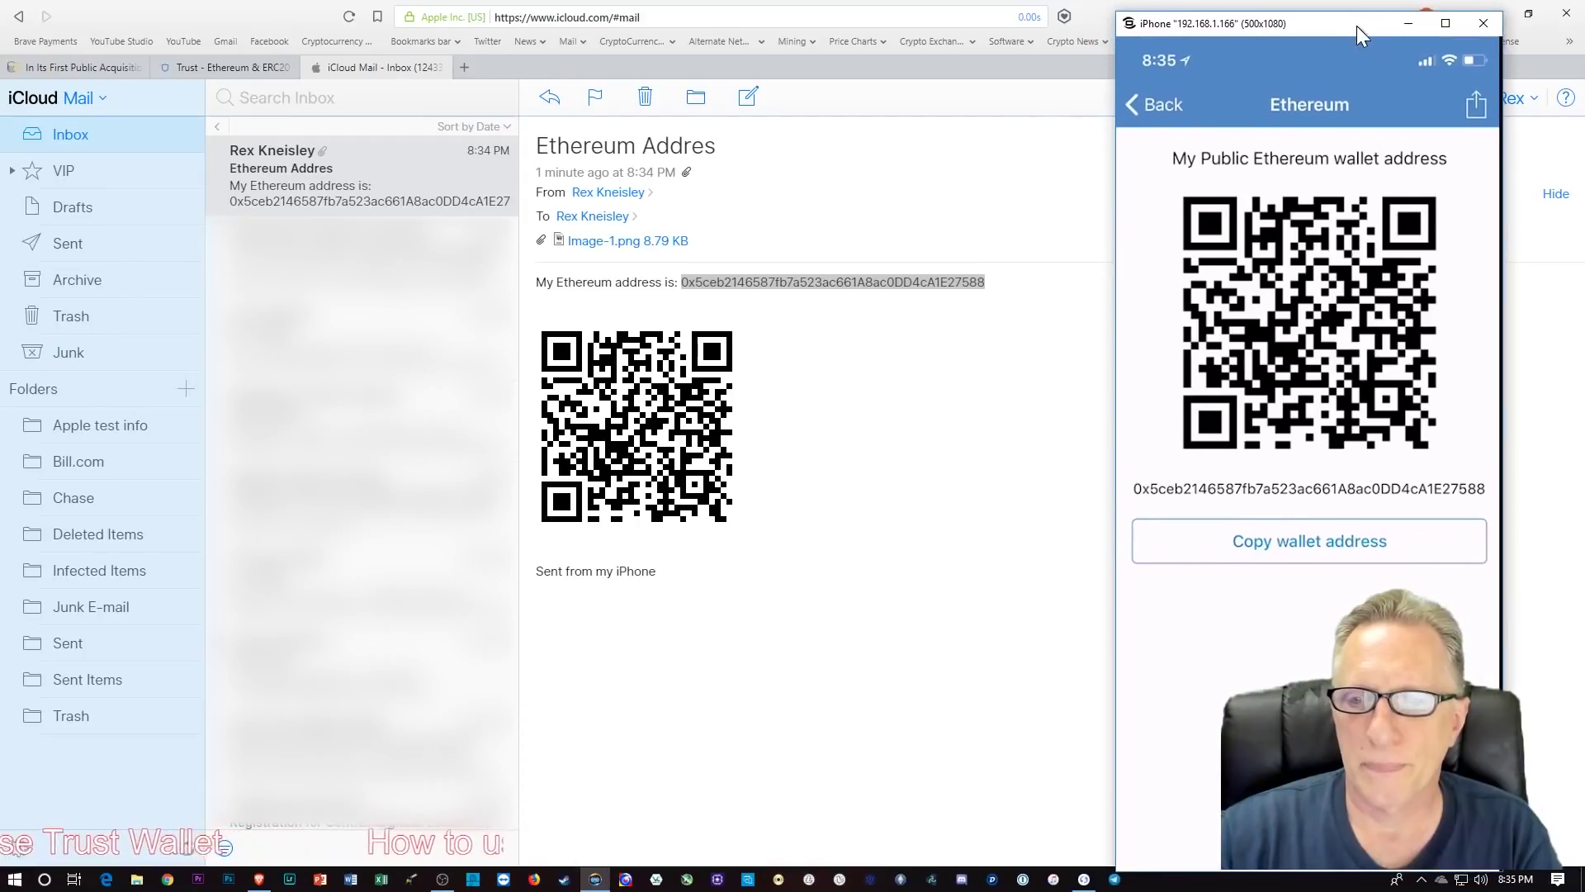
Step: Paste the Trust Wallet Ethereum address as the recipient in Ledger Live's Send form
left_click(1084, 879)
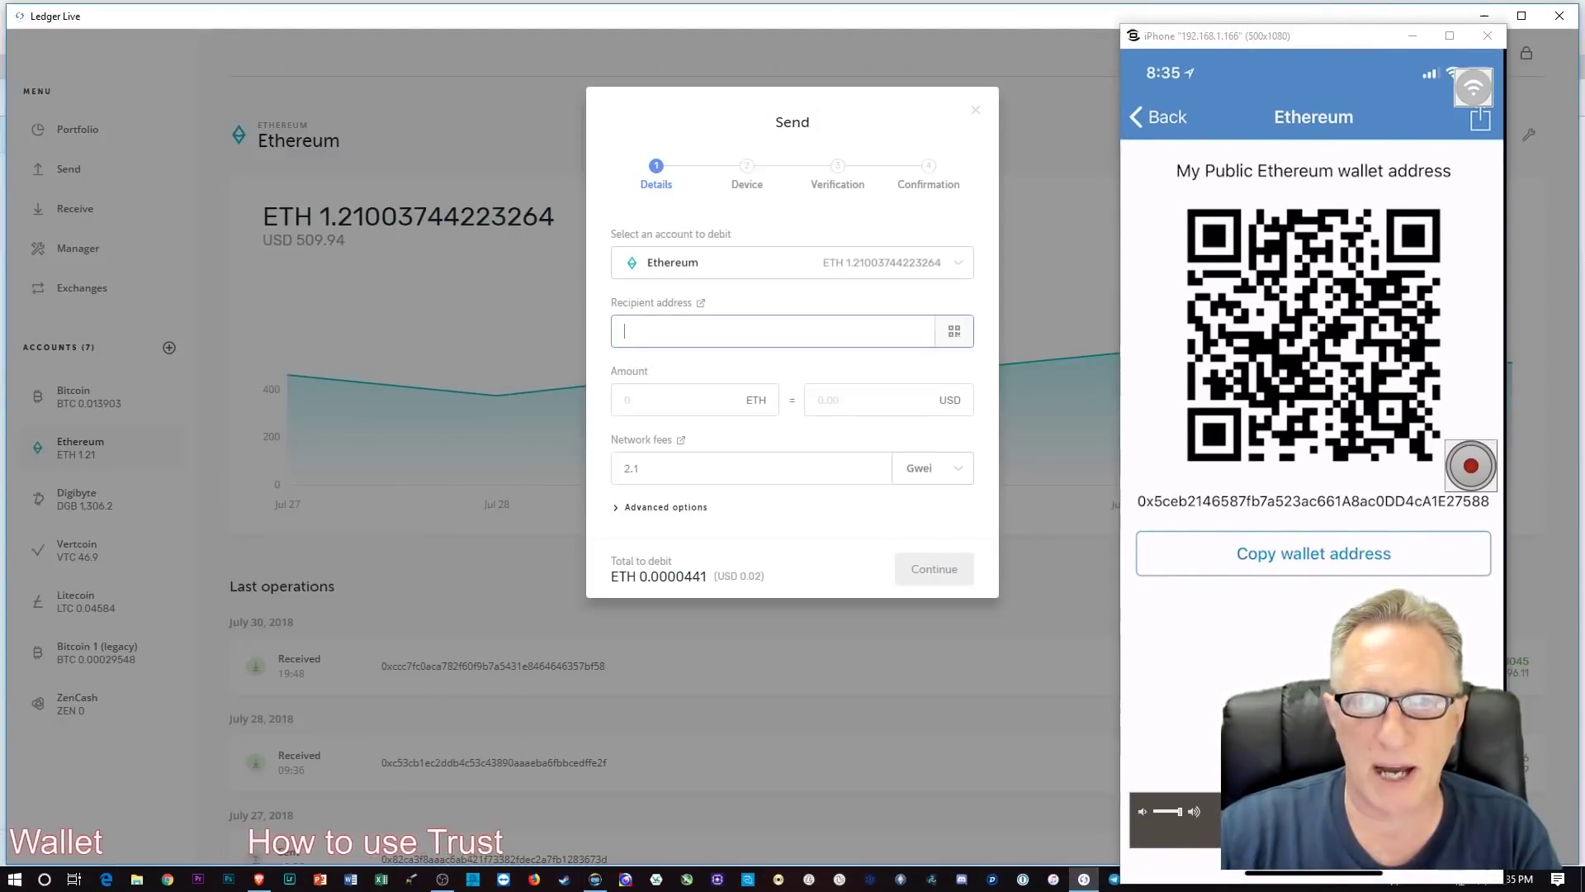
right_click(630, 332)
left_click(653, 385)
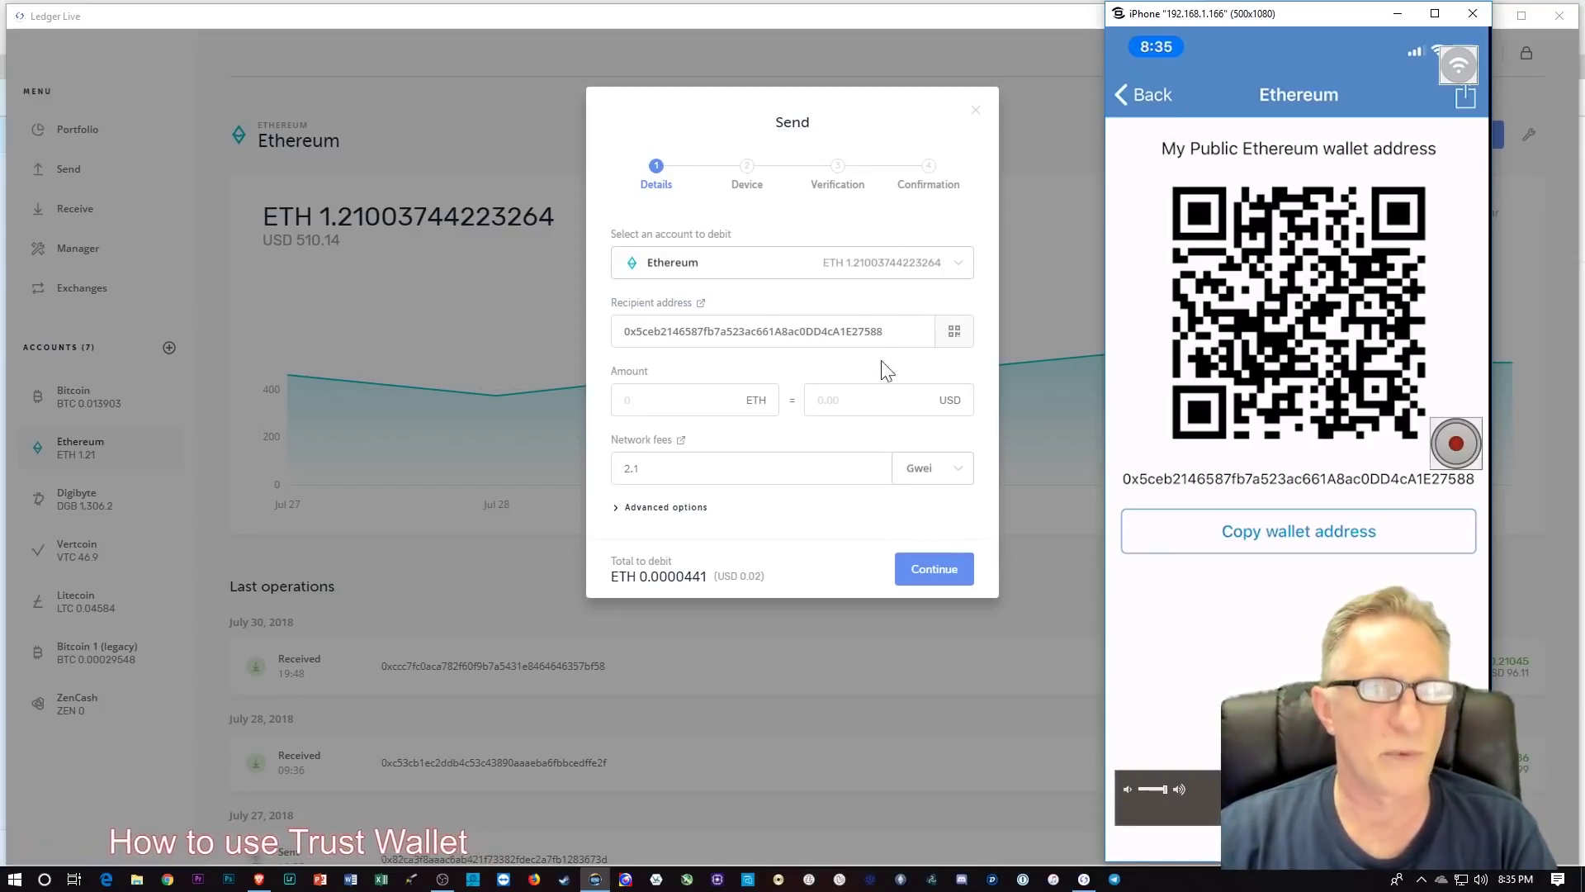
Step: Enter 0.2 ETH as the amount, keep Gwei as the fee unit, and expand Advanced options
left_click(760, 403)
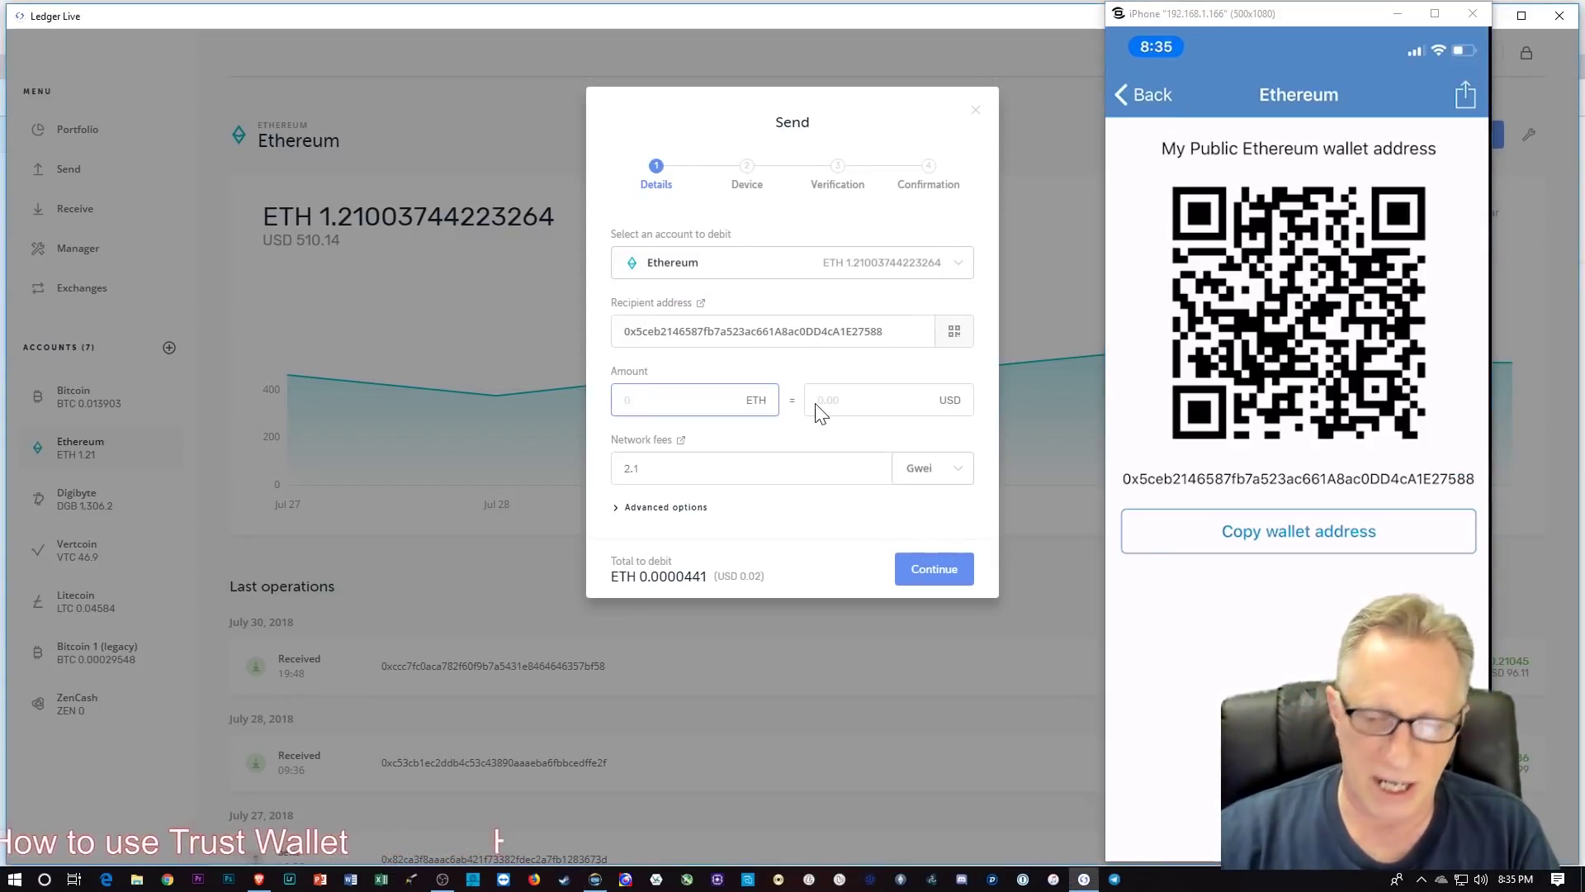
type("0.2")
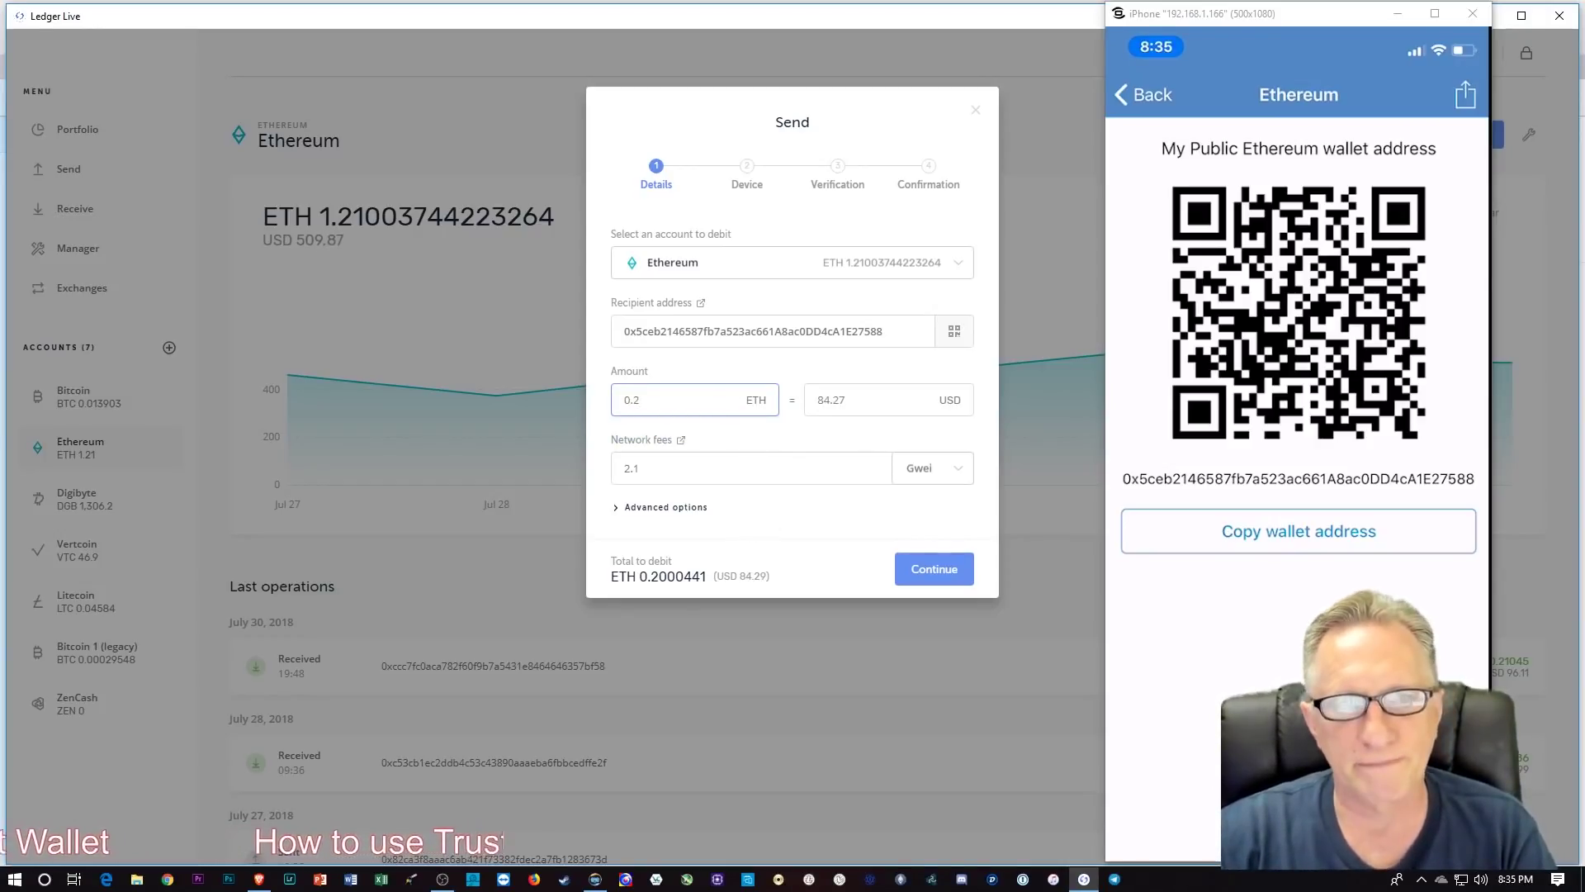
left_click(966, 475)
left_click(966, 473)
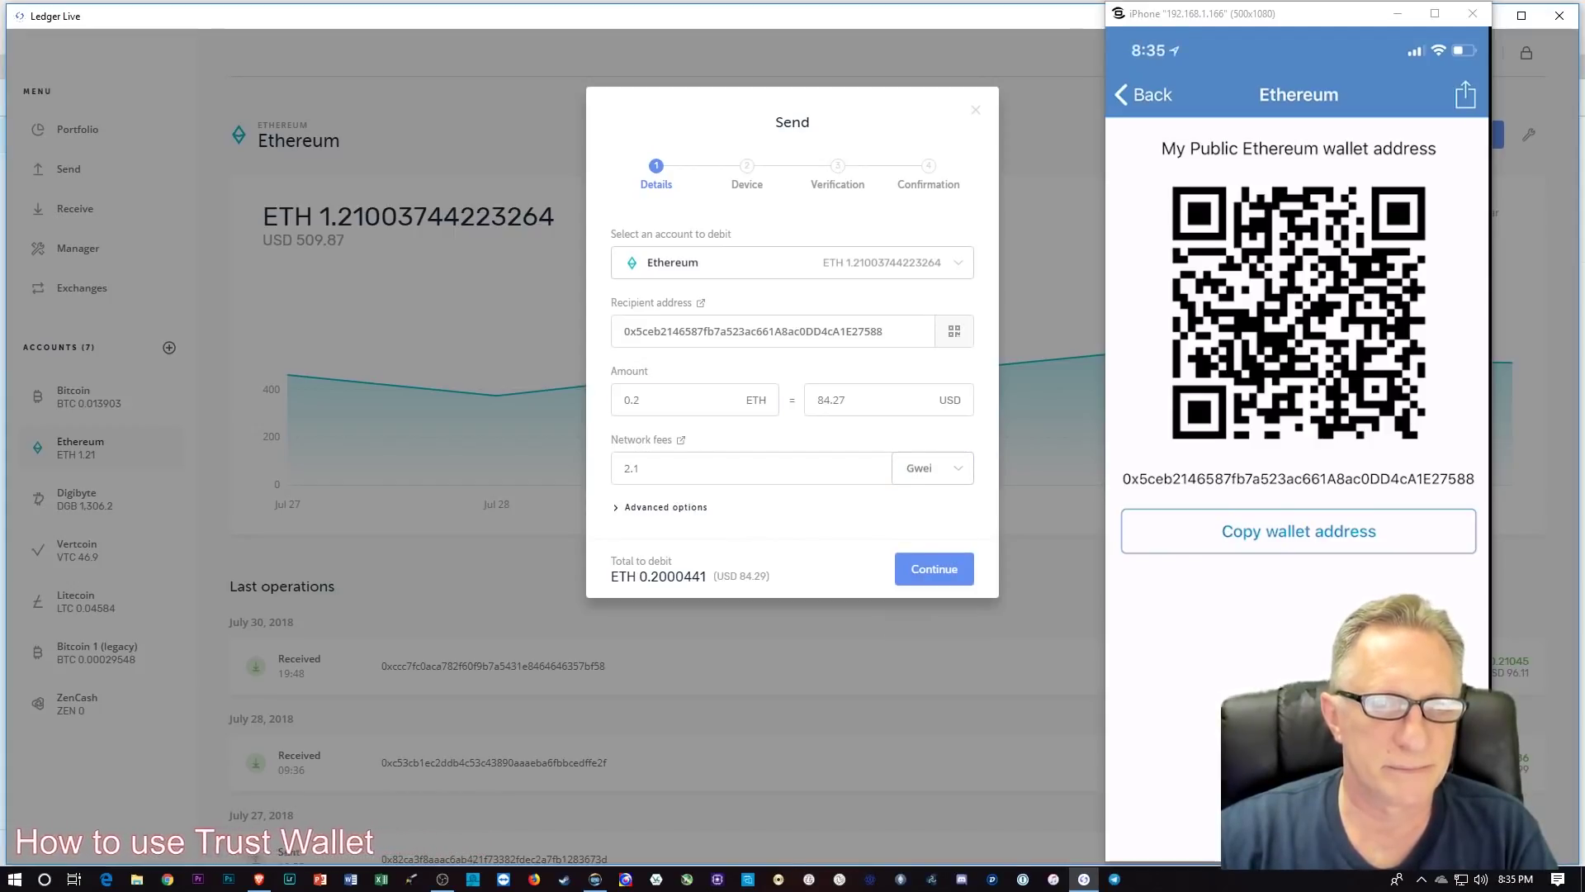
left_click(656, 512)
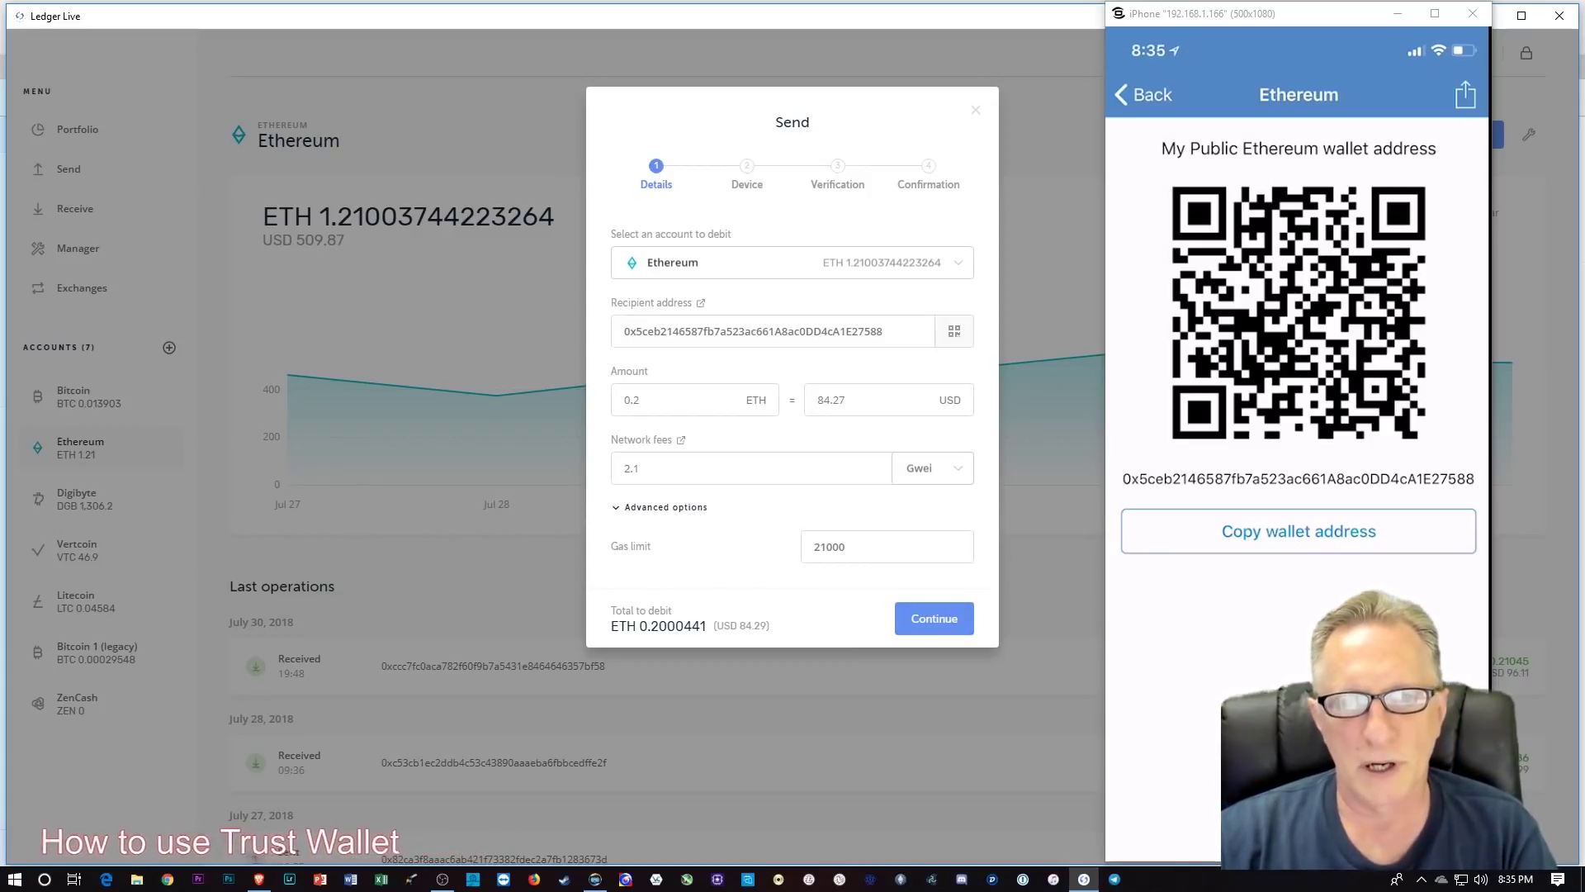
Step: Change the send's gas limit to 51000
left_click(820, 547)
key("BackSpace")
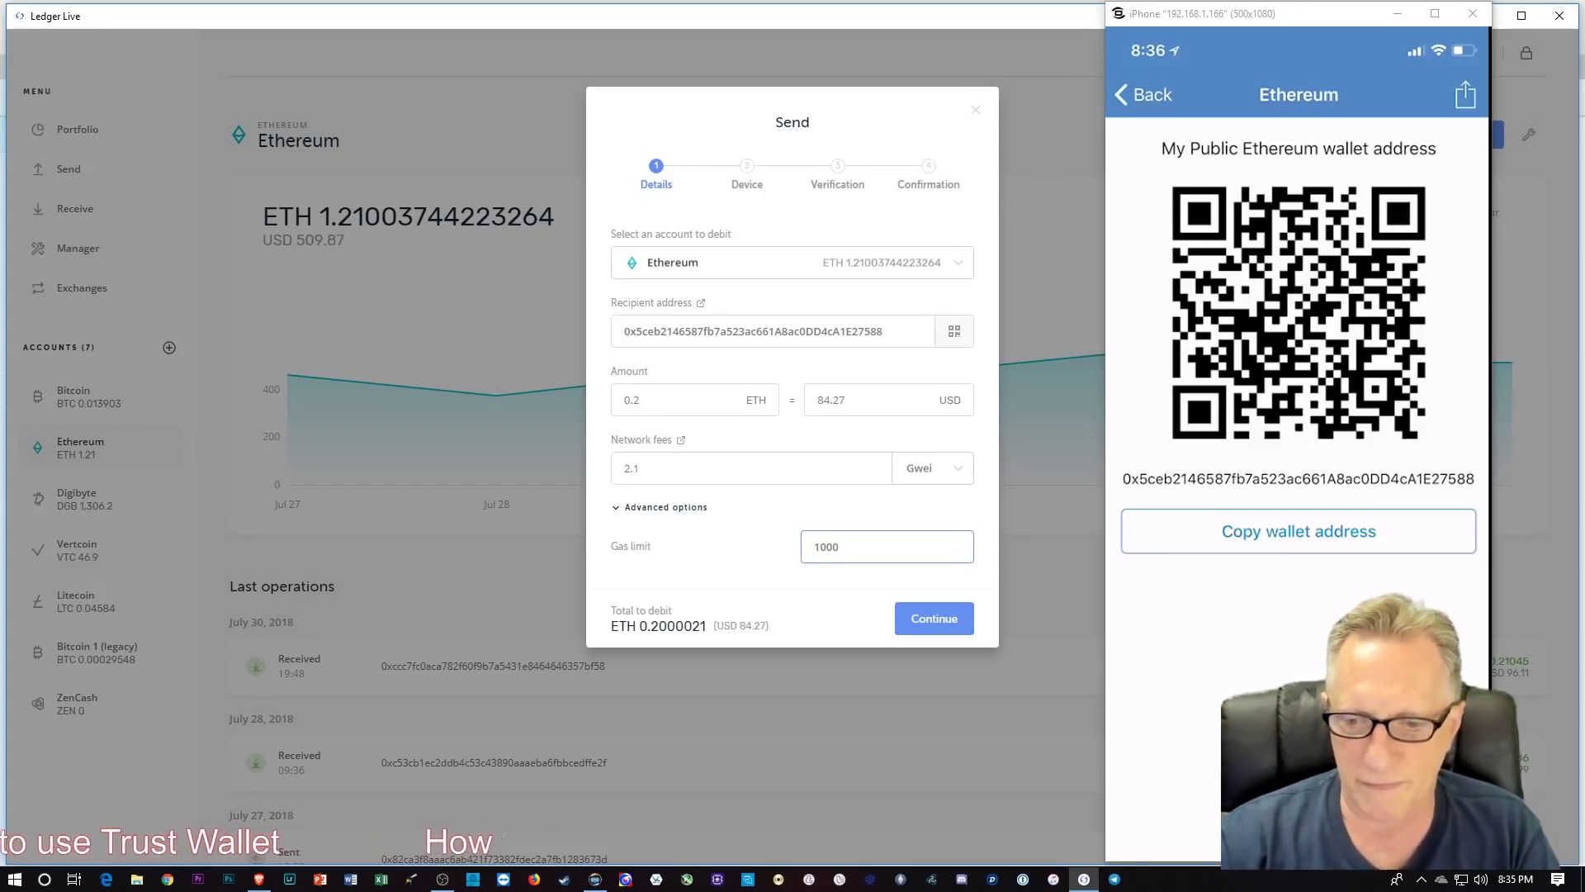
type("5")
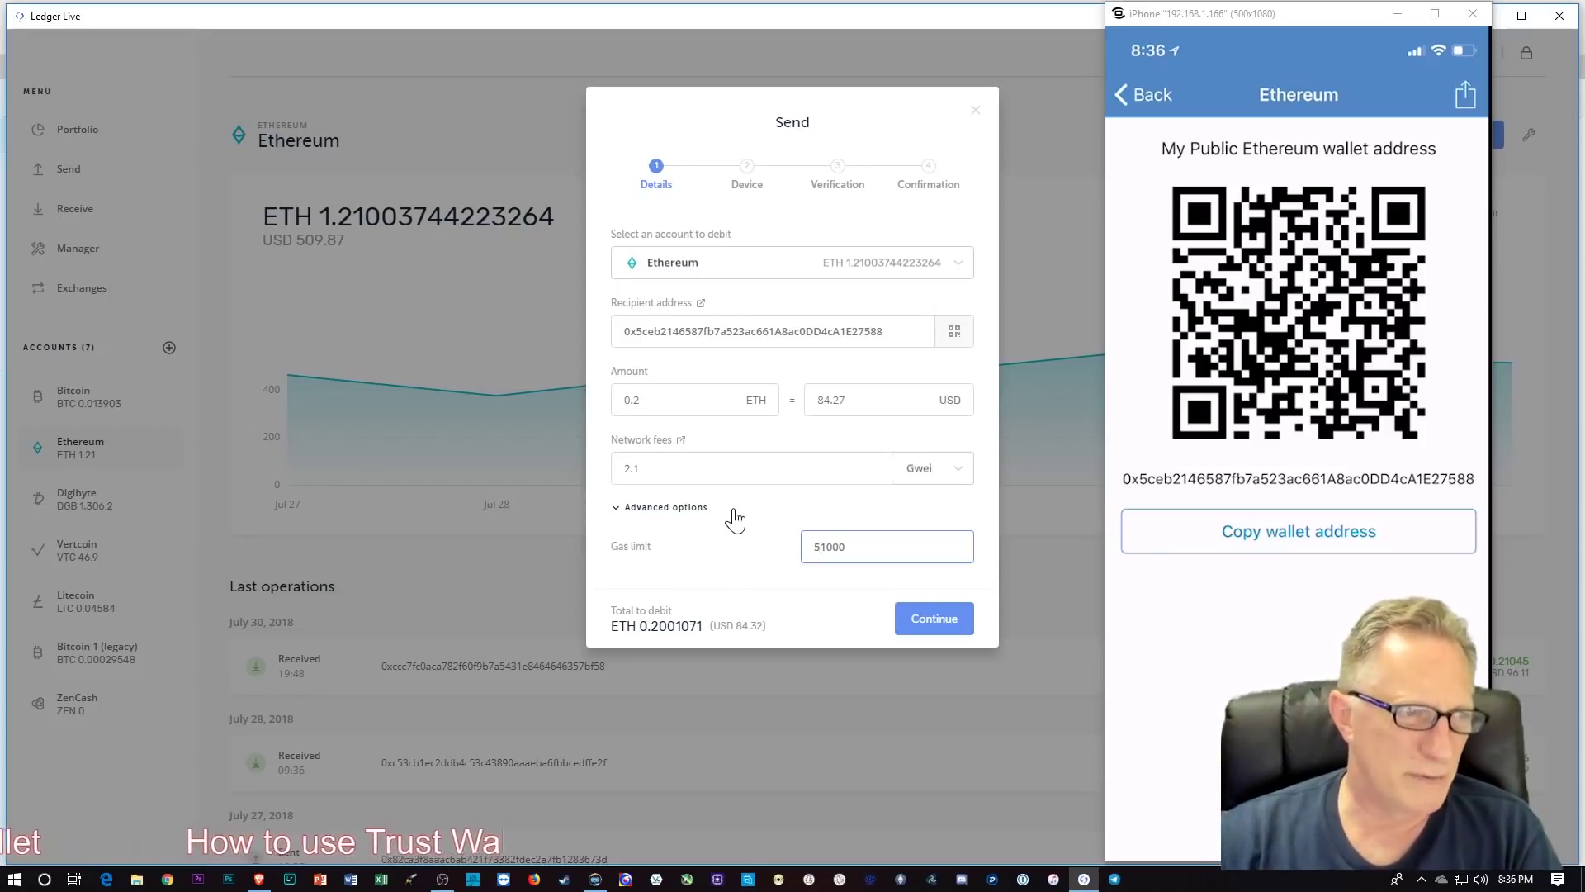
left_click_drag(1305, 16, 1329, 22)
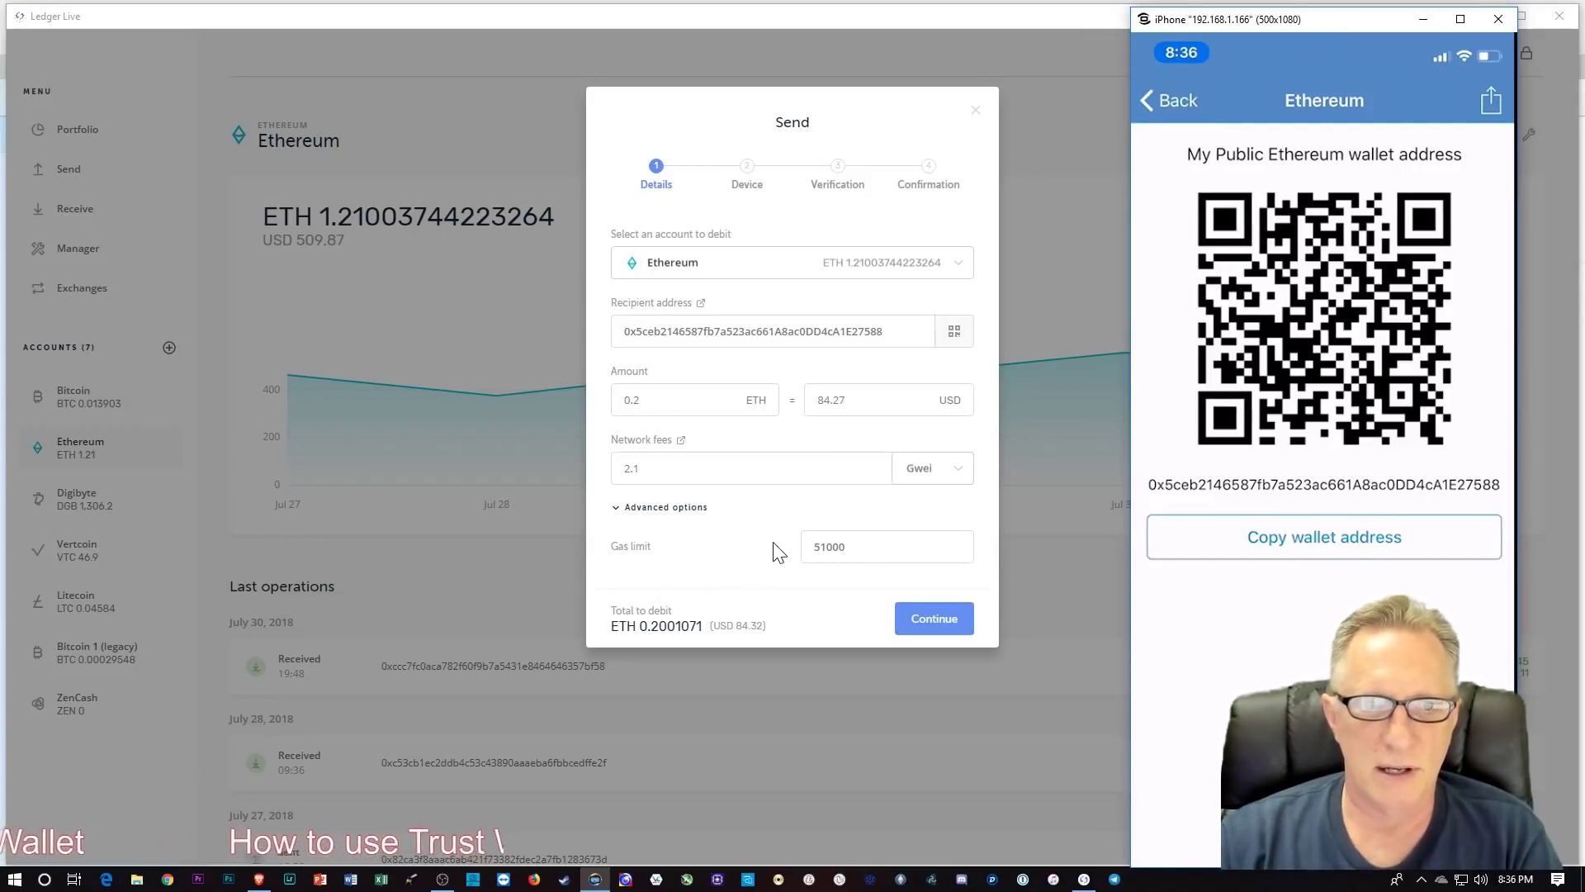
Step: Set the network fee to 4.1 Gwei and continue to the device step
left_click(741, 520)
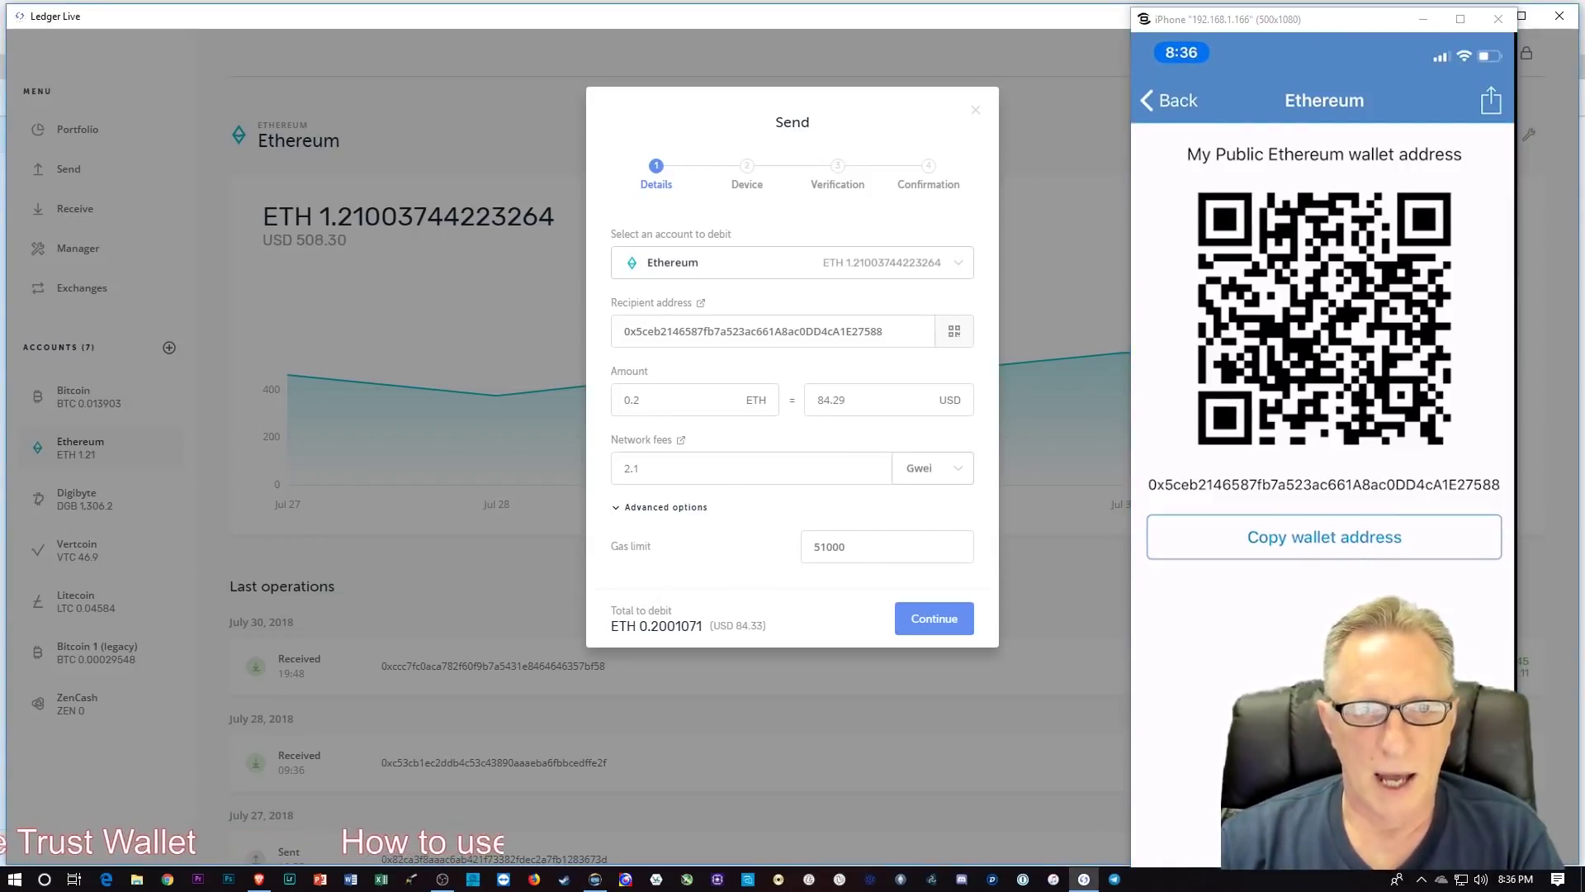
left_click(628, 468)
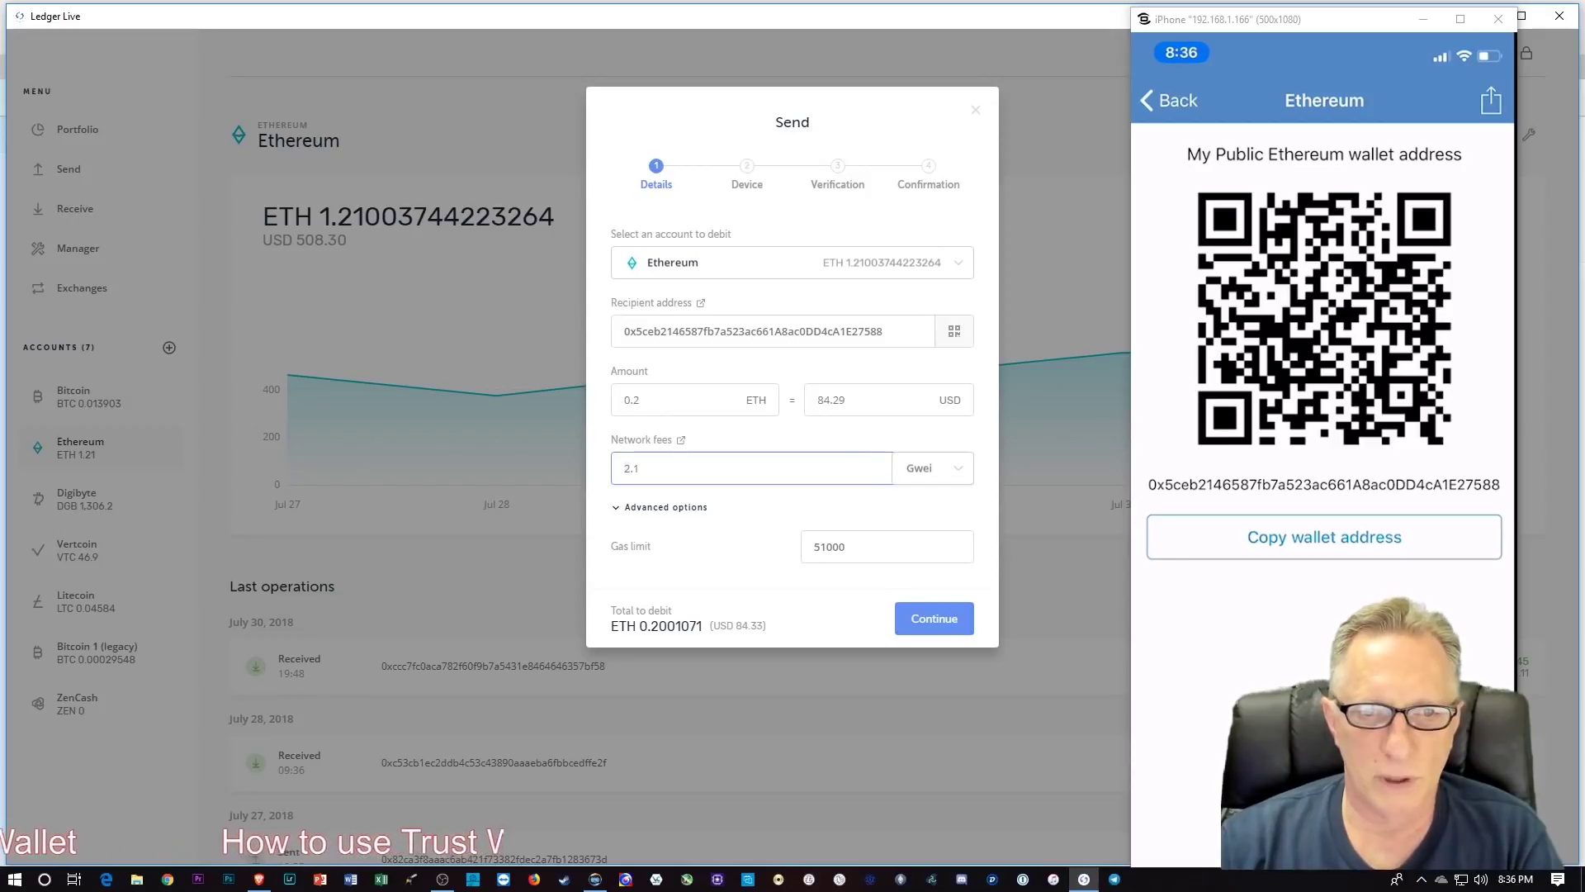
key("BackSpace")
type("4")
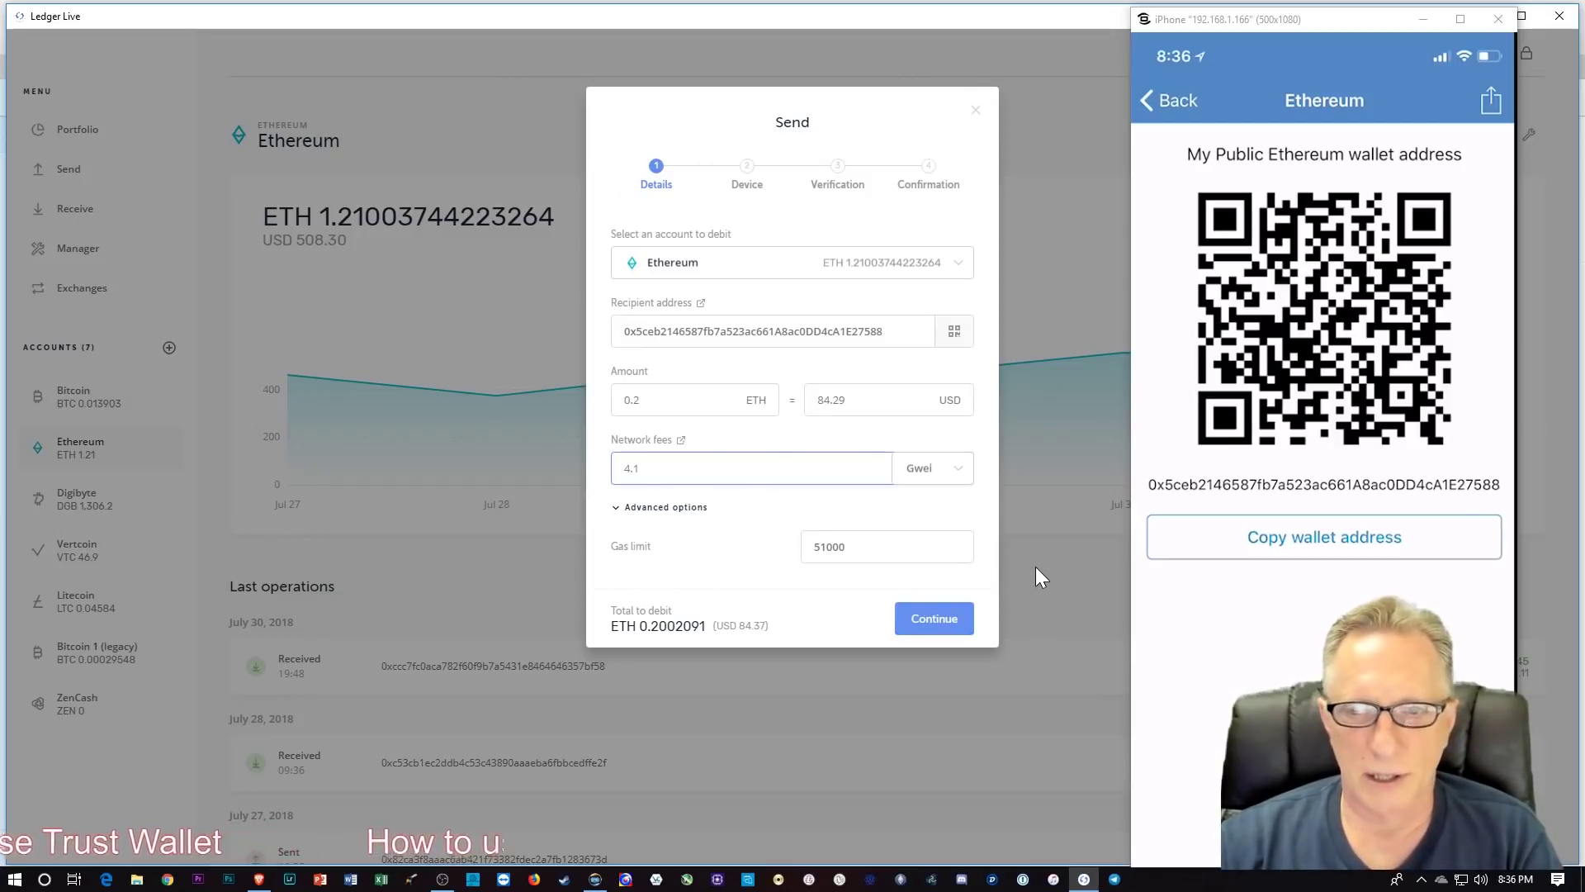
left_click(933, 619)
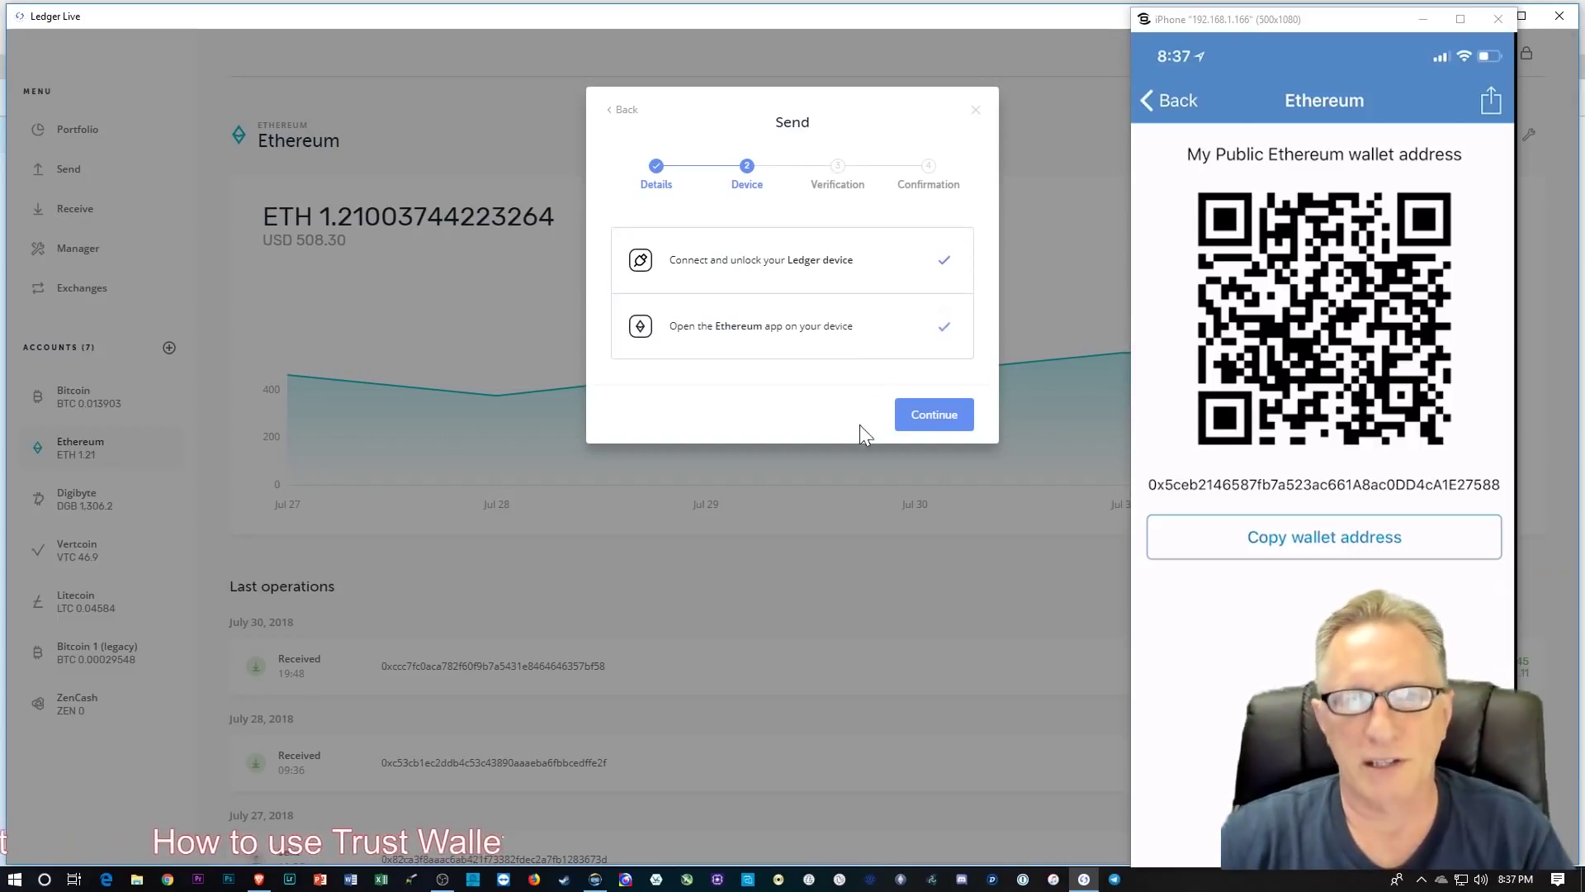
Step: Continue past the device check to verify and send the 0.2 ETH transfer
left_click(934, 420)
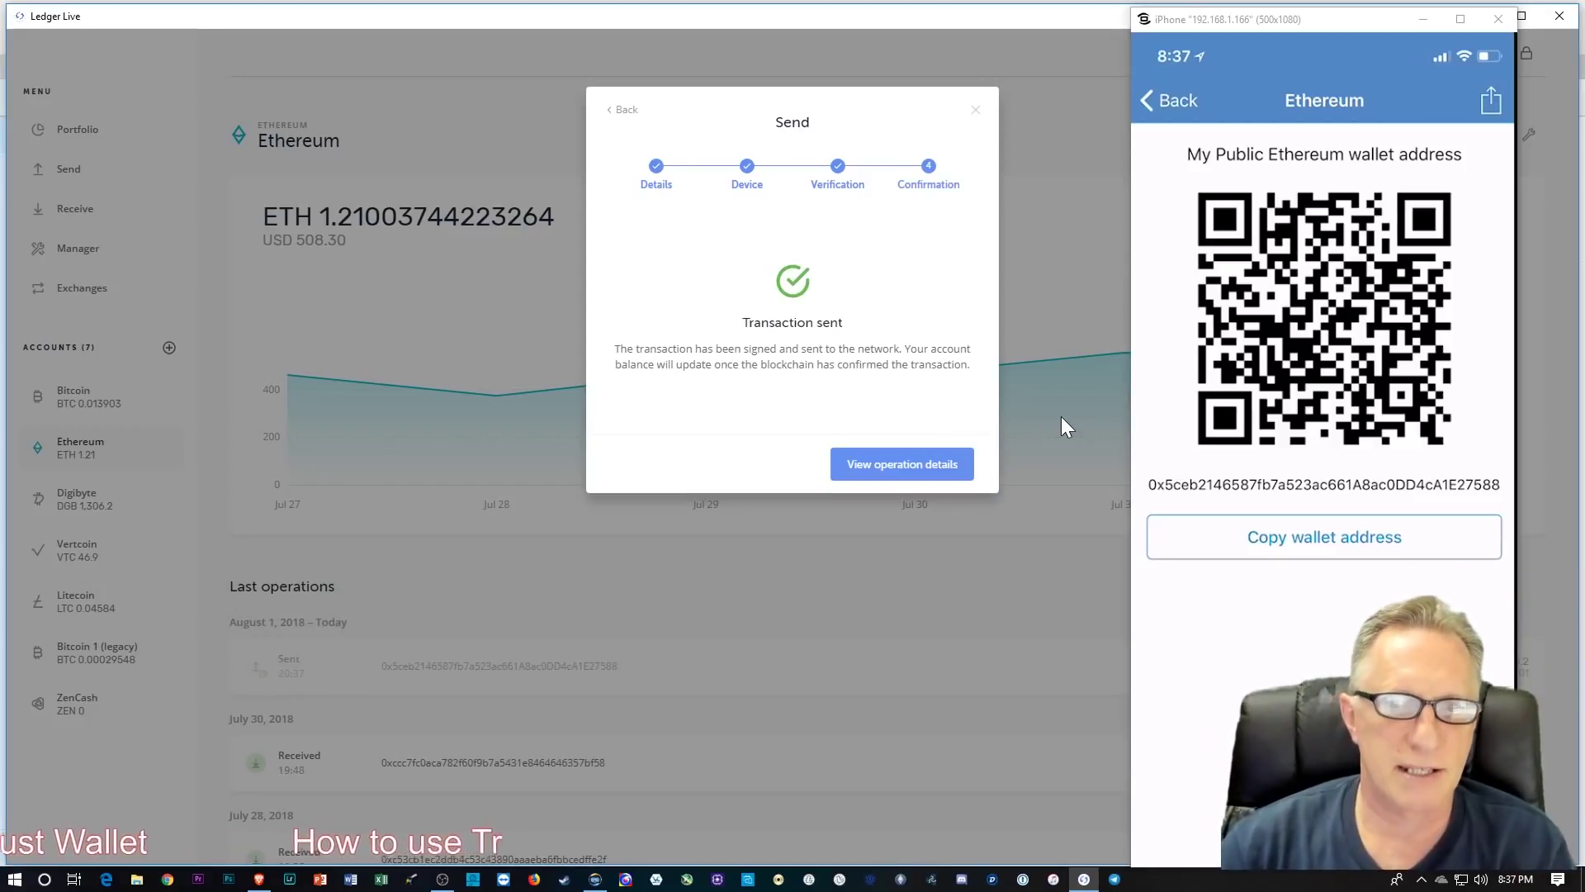
Step: Open the sent operation's details and view the transaction on Etherscan
left_click(892, 469)
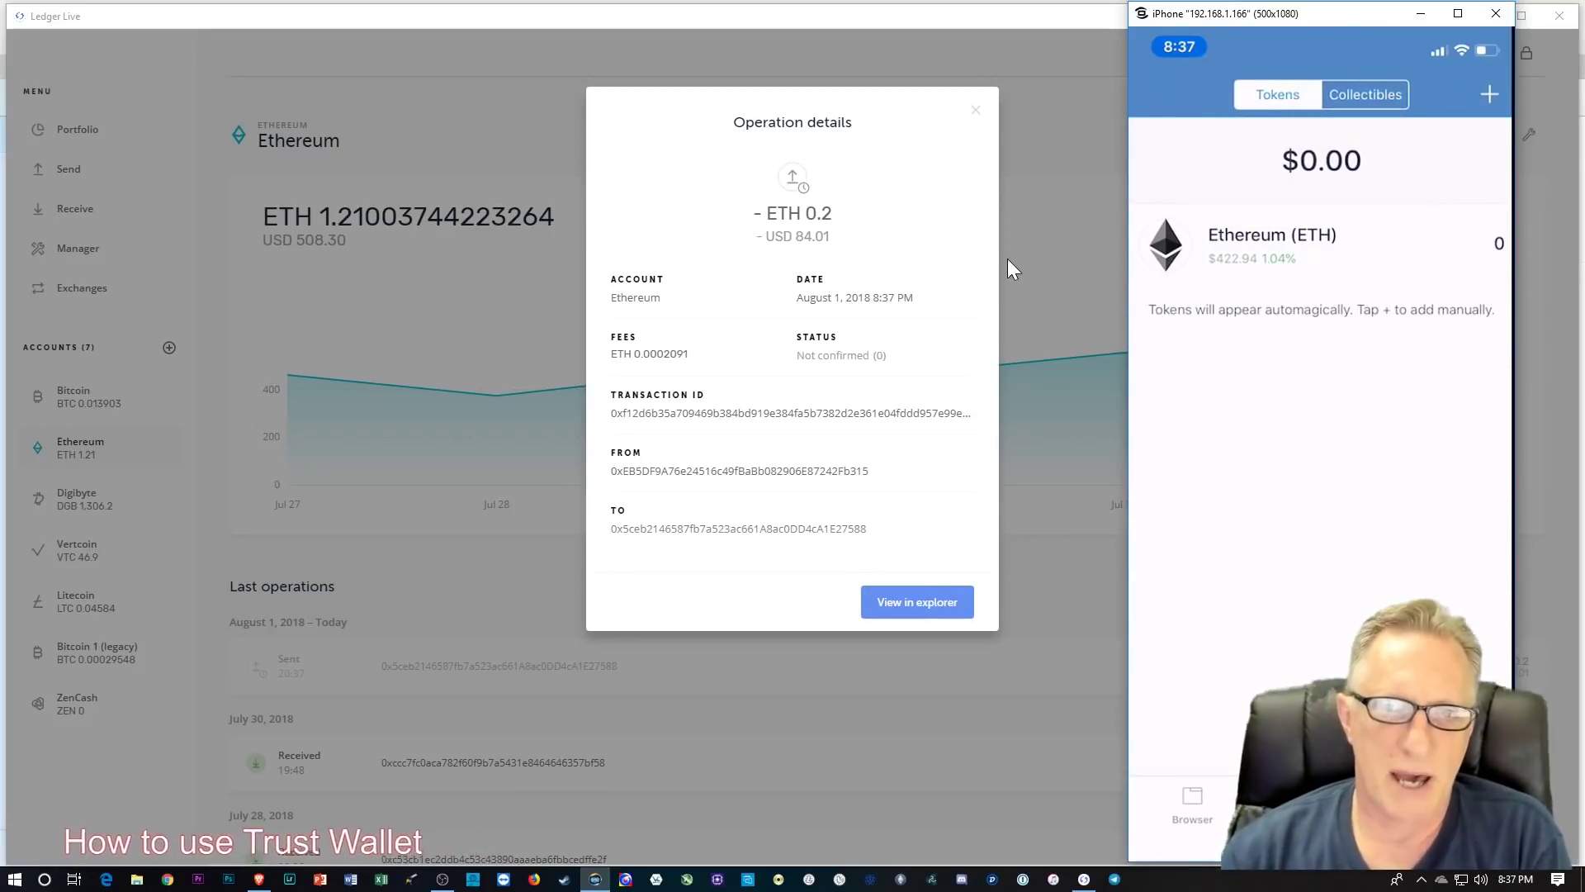
left_click(915, 588)
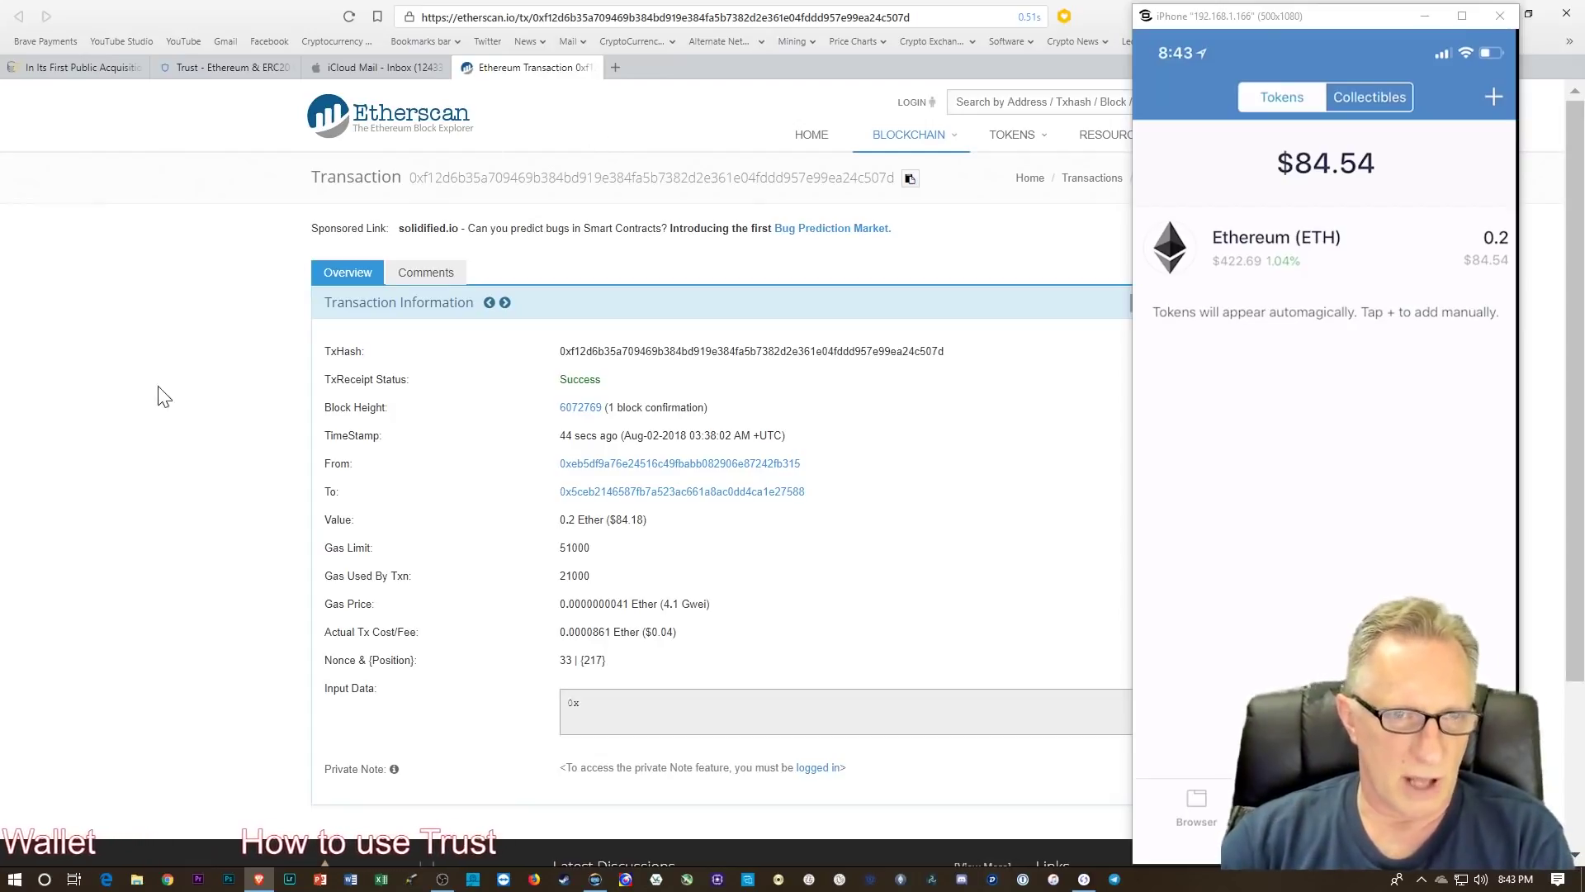
Step: Open a new browser tab and load the myetherwallet.com site
left_click(616, 70)
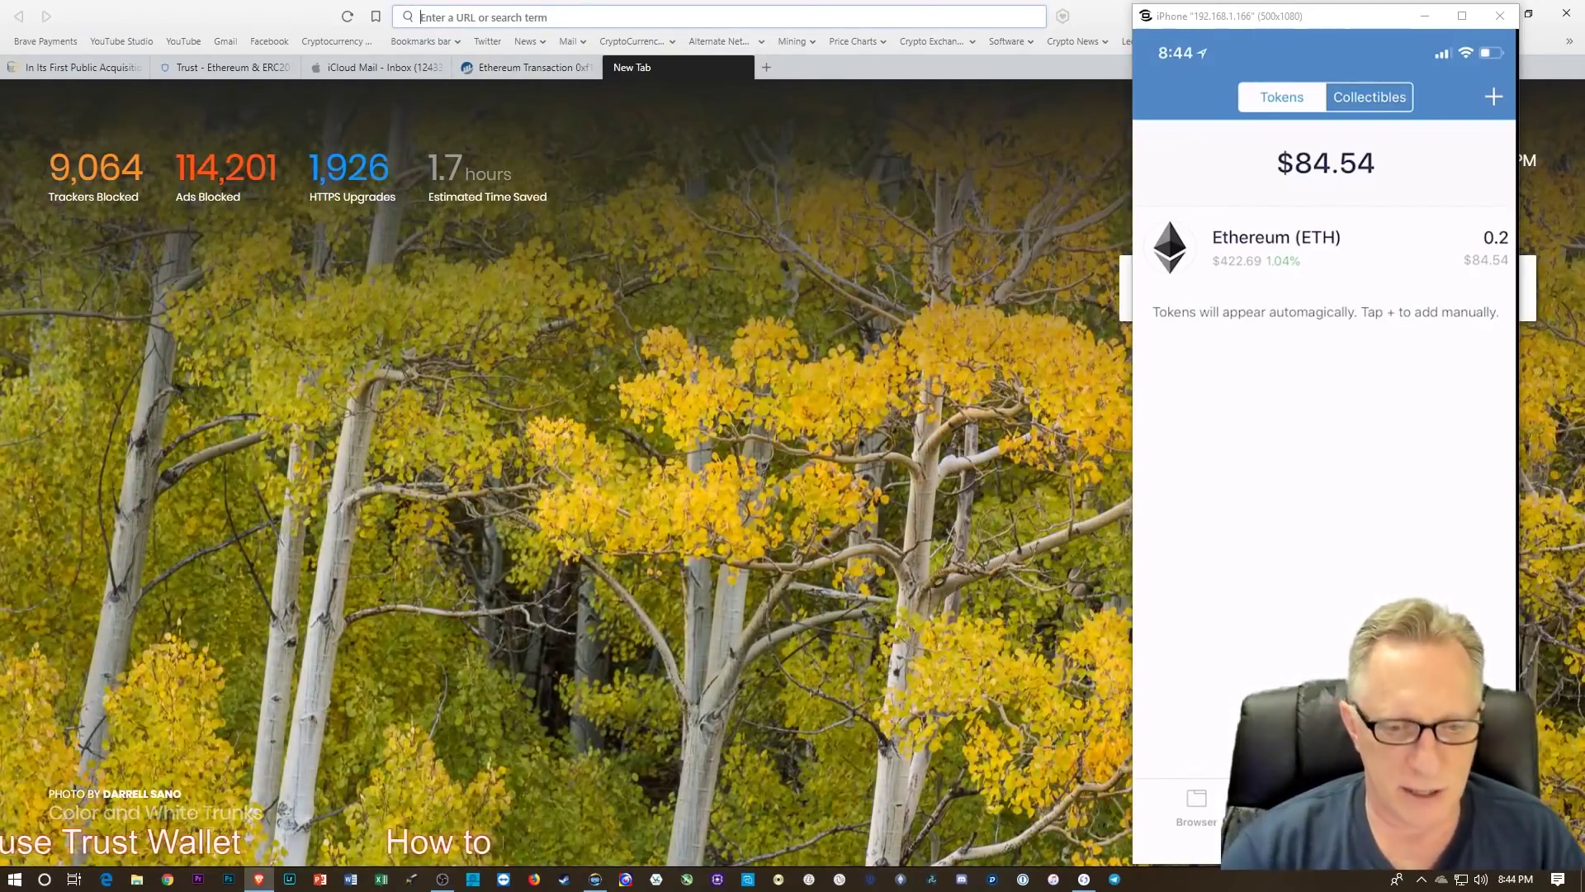
type("myetherwallet.com/")
key("Return")
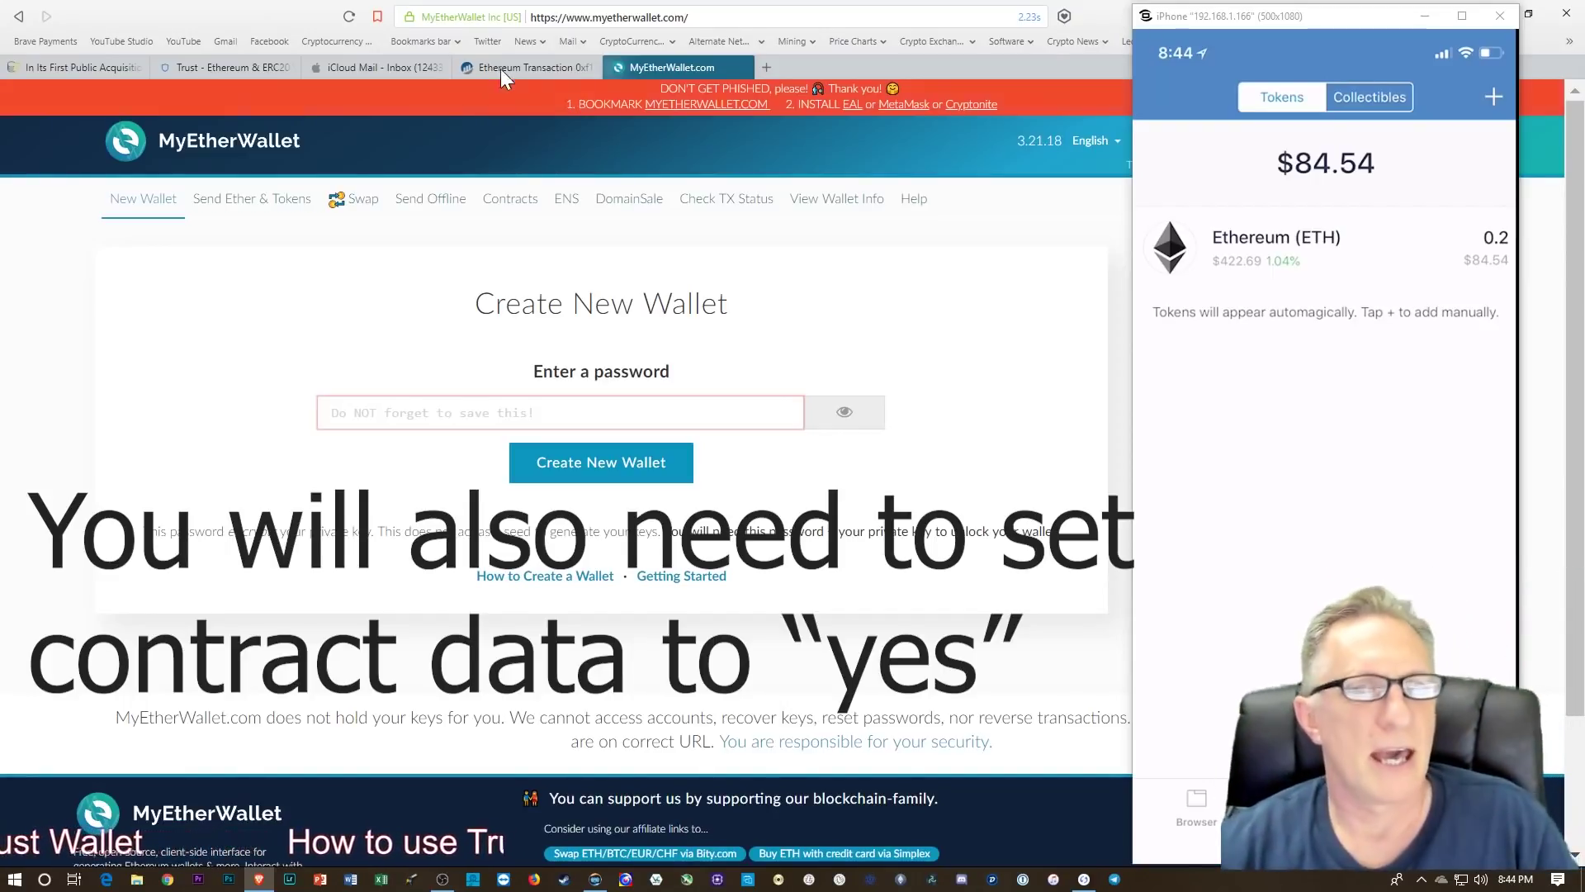
Step: Unlock the funded Ledger address under Send Ether & Tokens and view its 88.594 ADX and 873 POLY balances
left_click(255, 213)
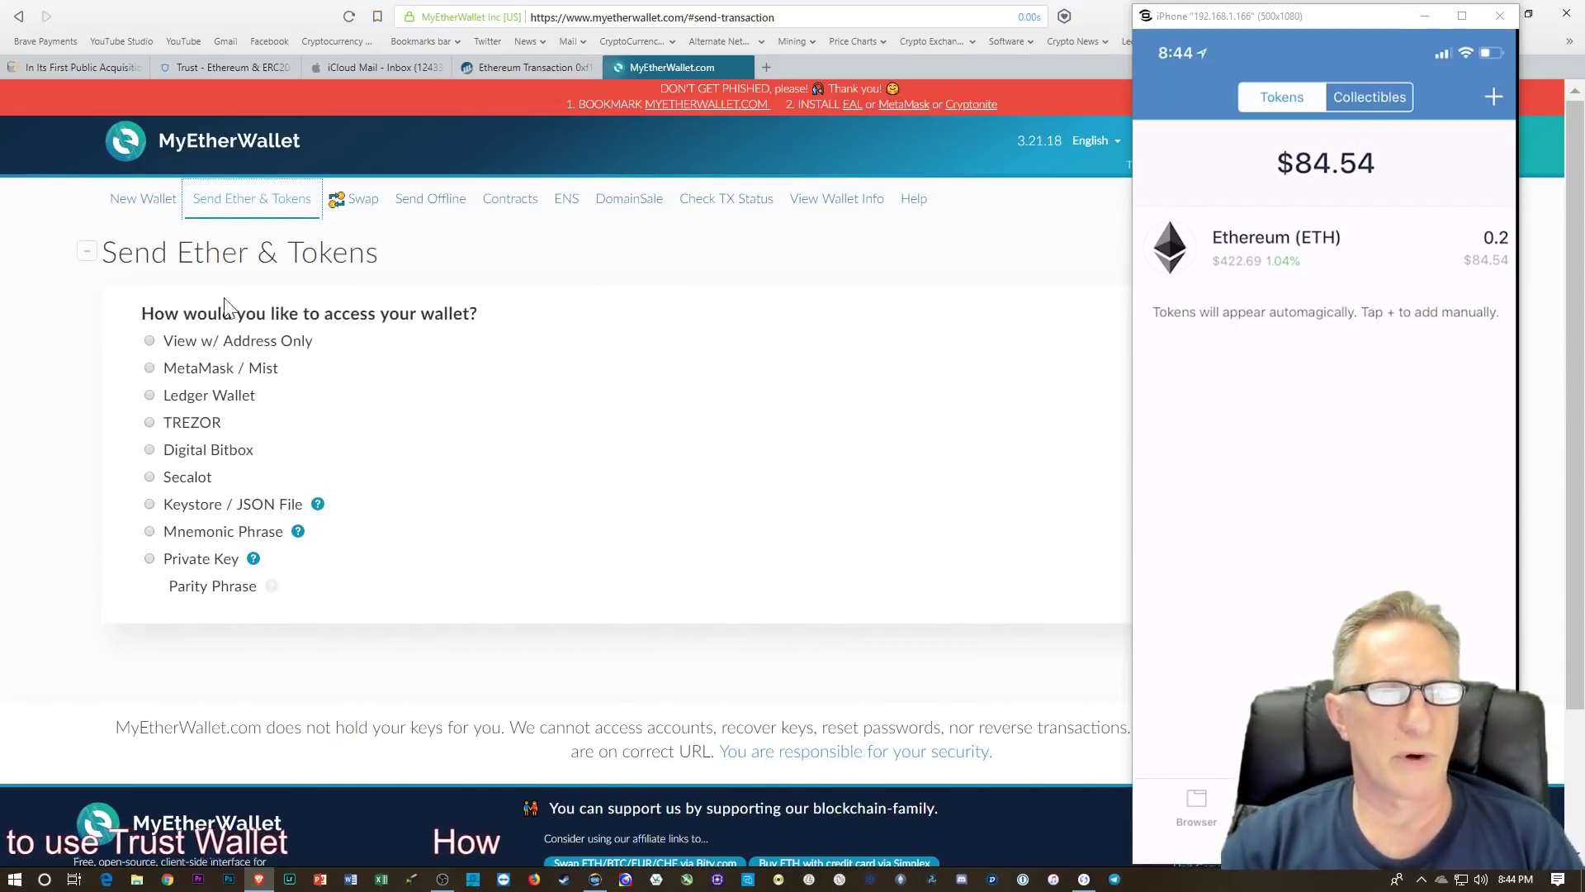
left_click(149, 395)
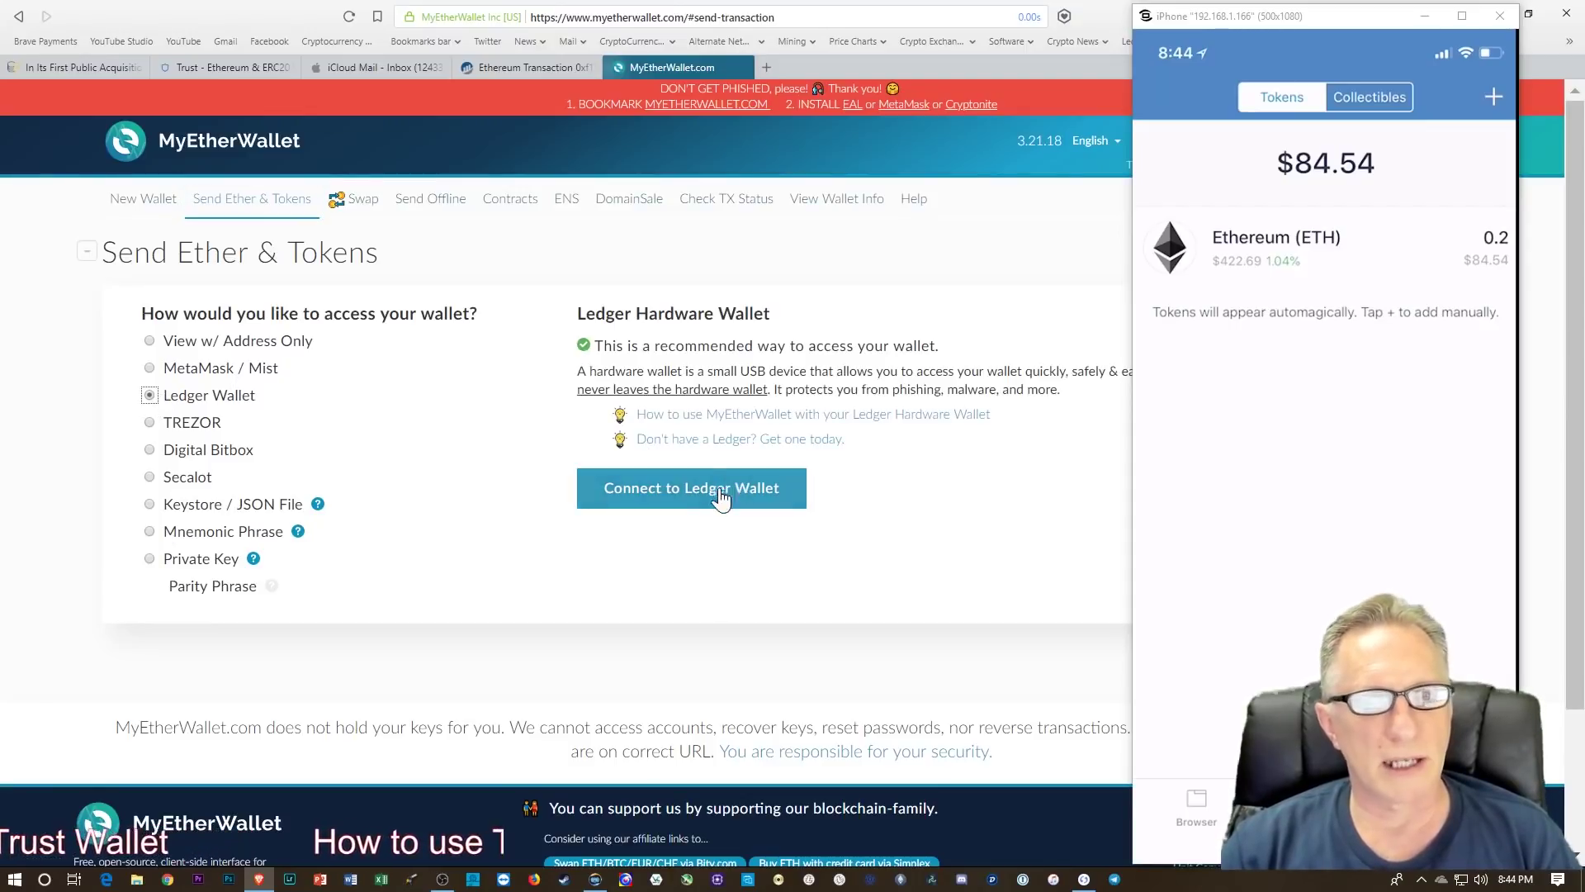
left_click(690, 491)
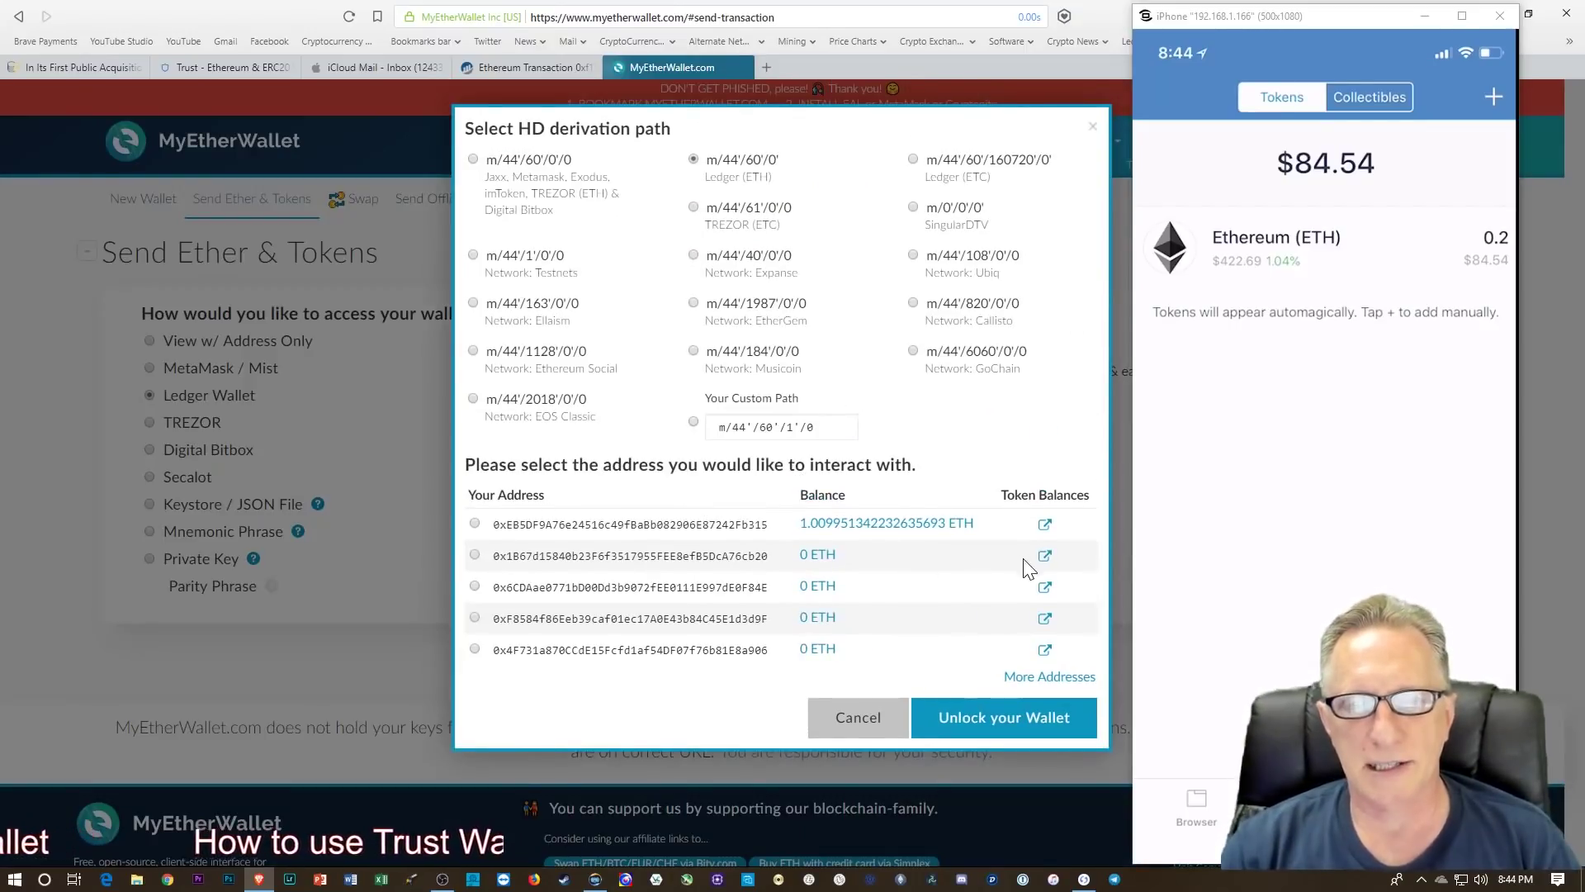
left_click(1000, 725)
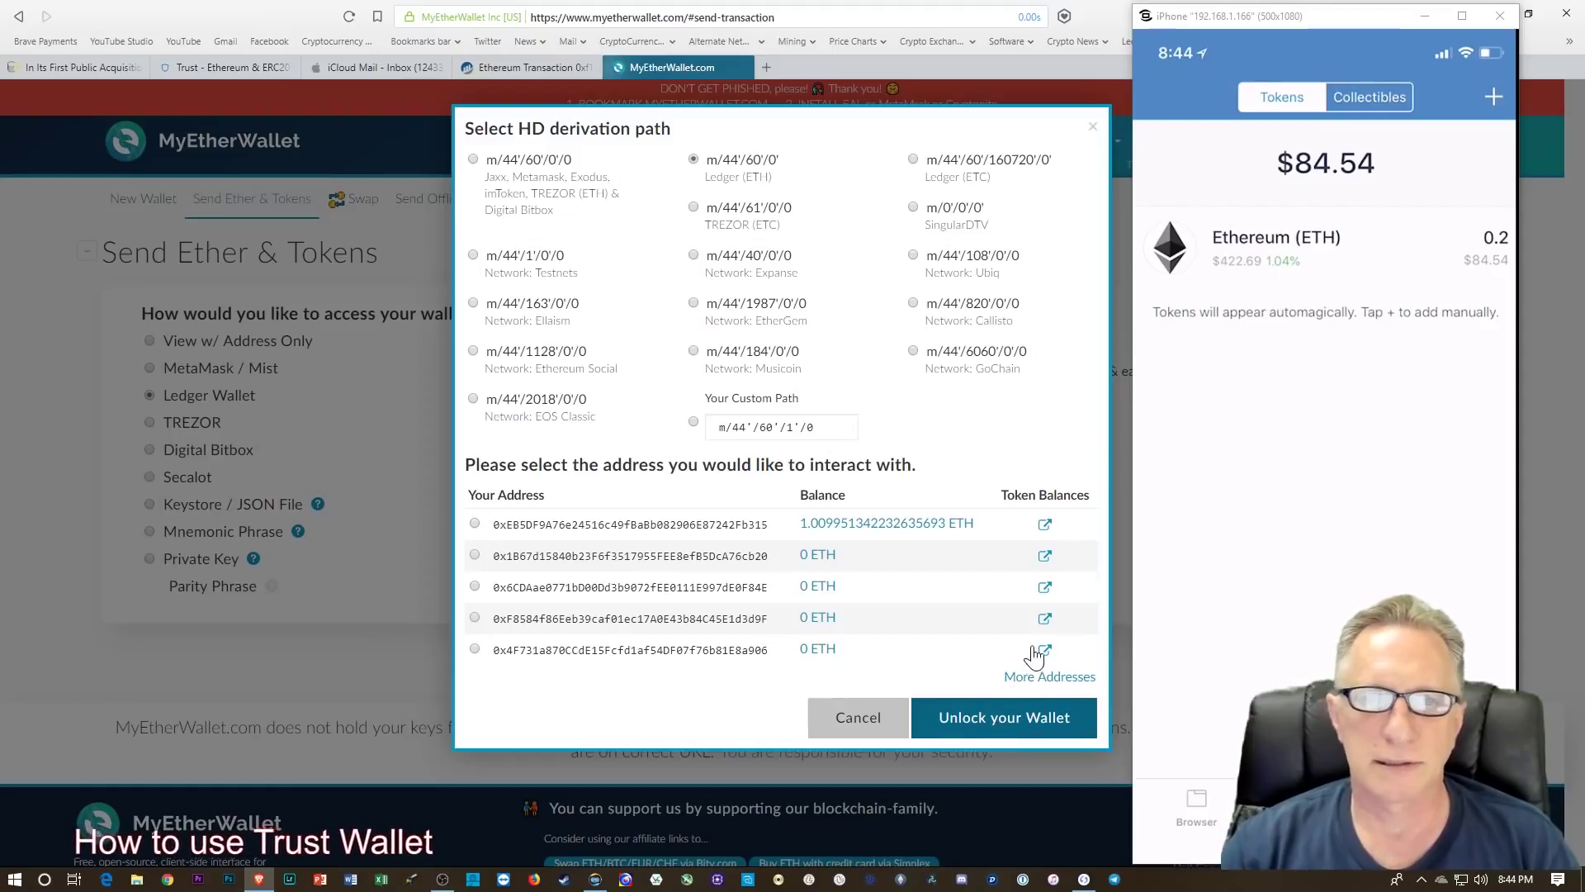
scroll(985, 652, "down", 3)
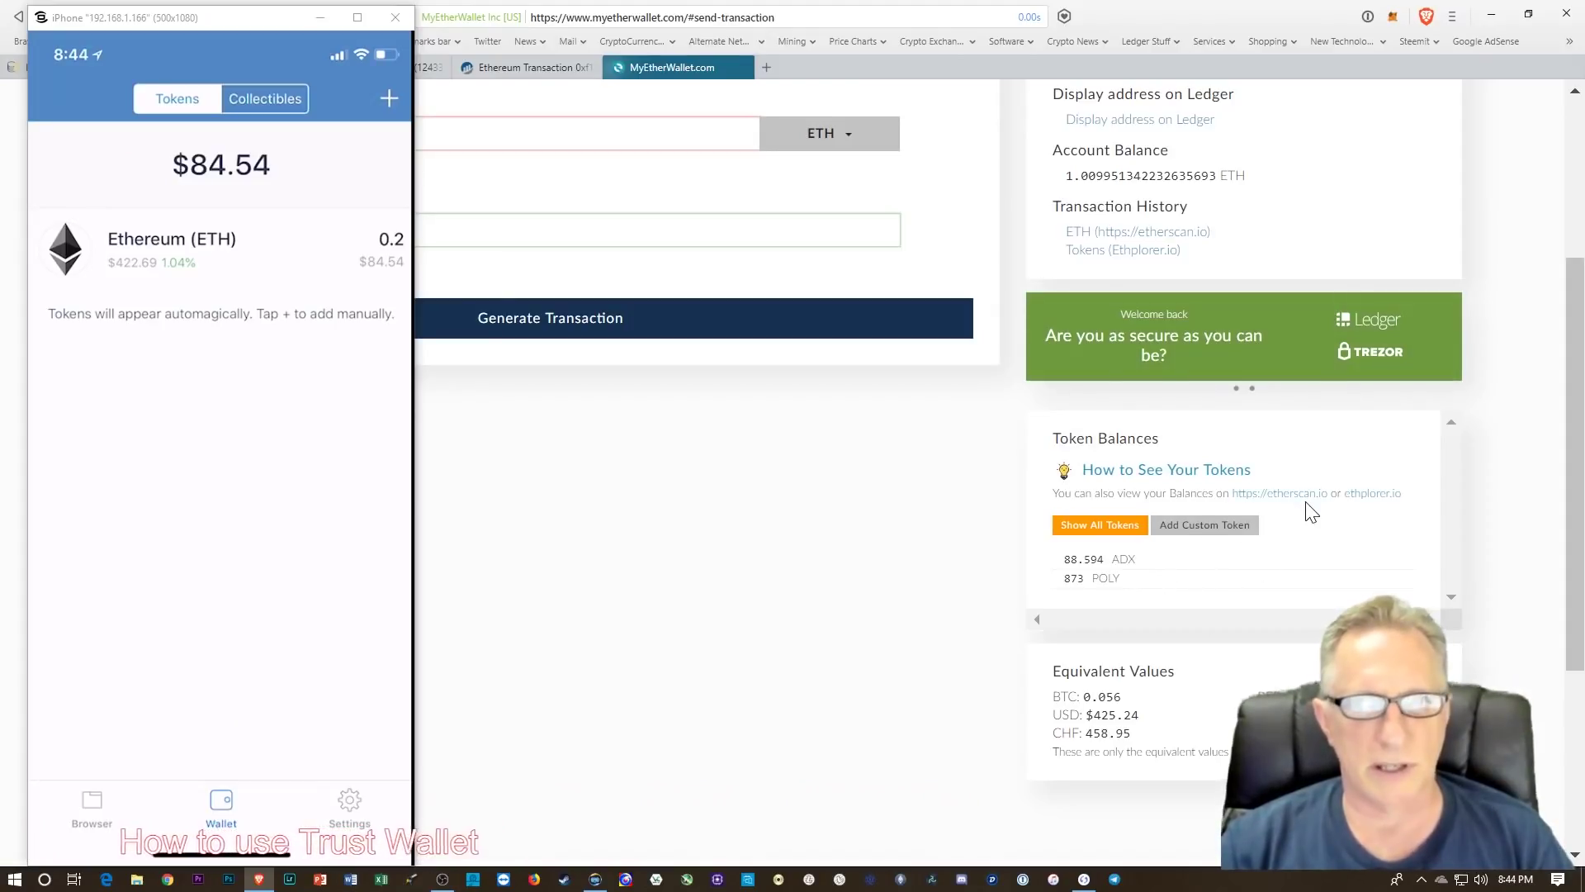
scroll(1310, 513, "up", 2)
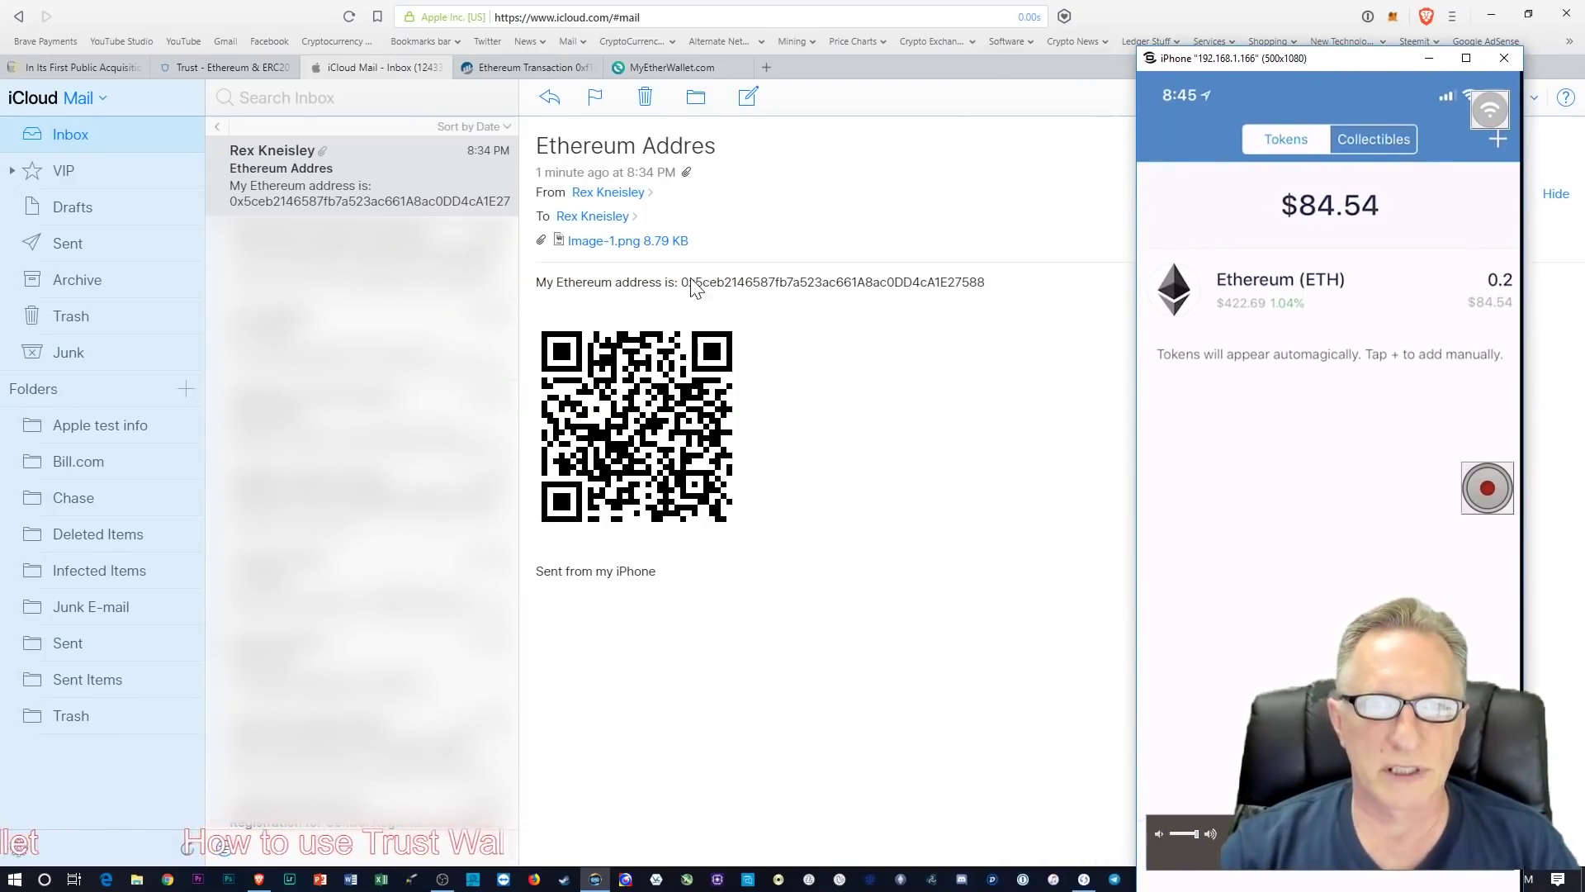
Step: Copy the Ethereum address from the iCloud Mail message
left_click_drag(679, 281, 956, 281)
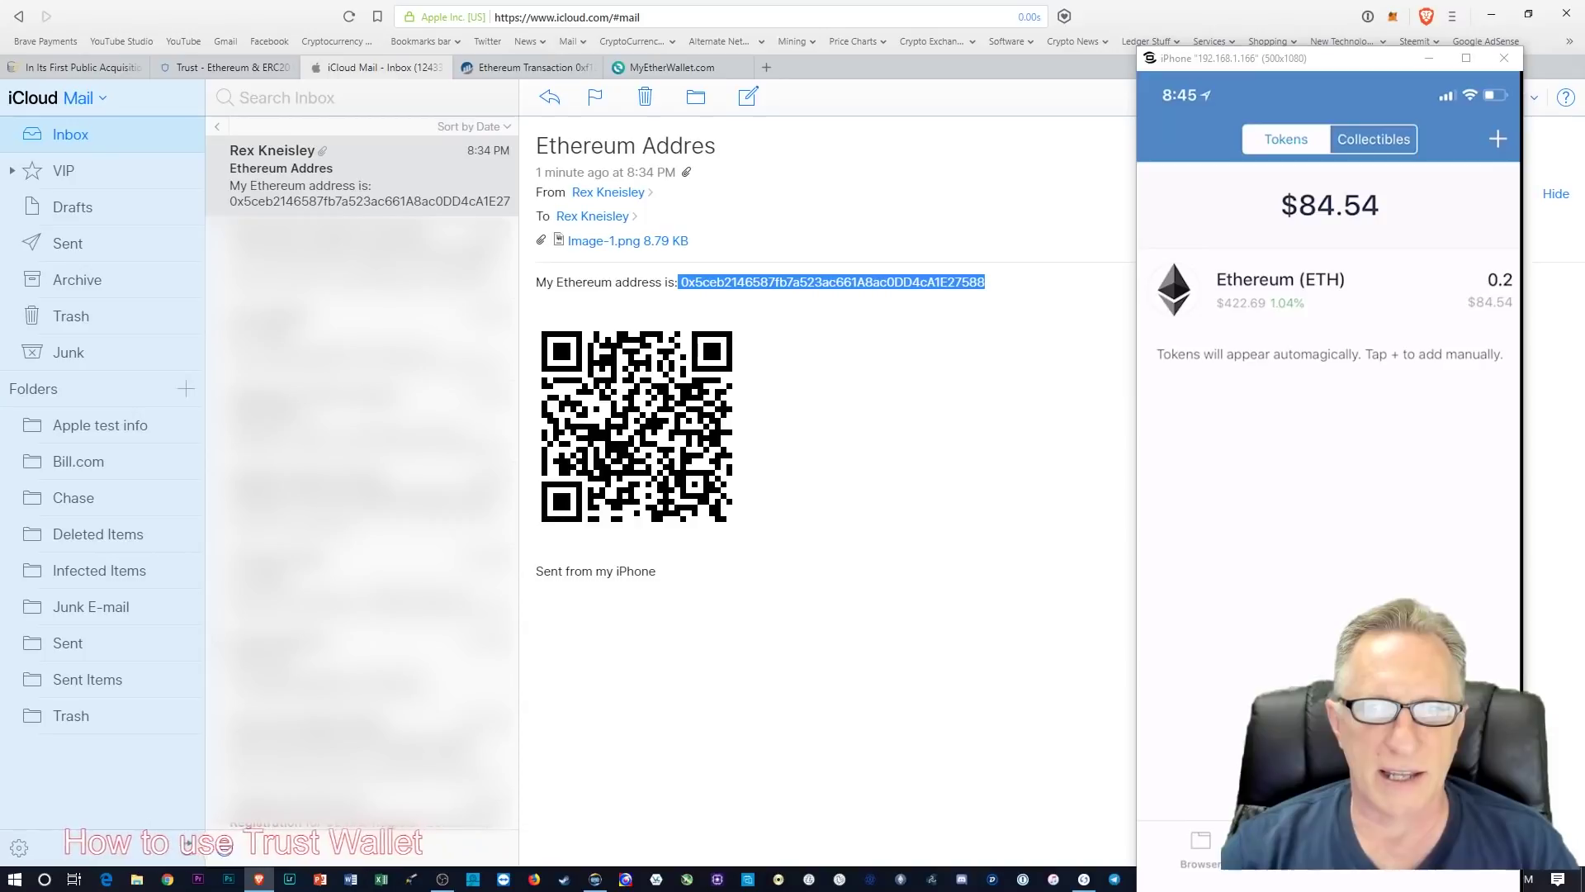
right_click(943, 286)
left_click(978, 315)
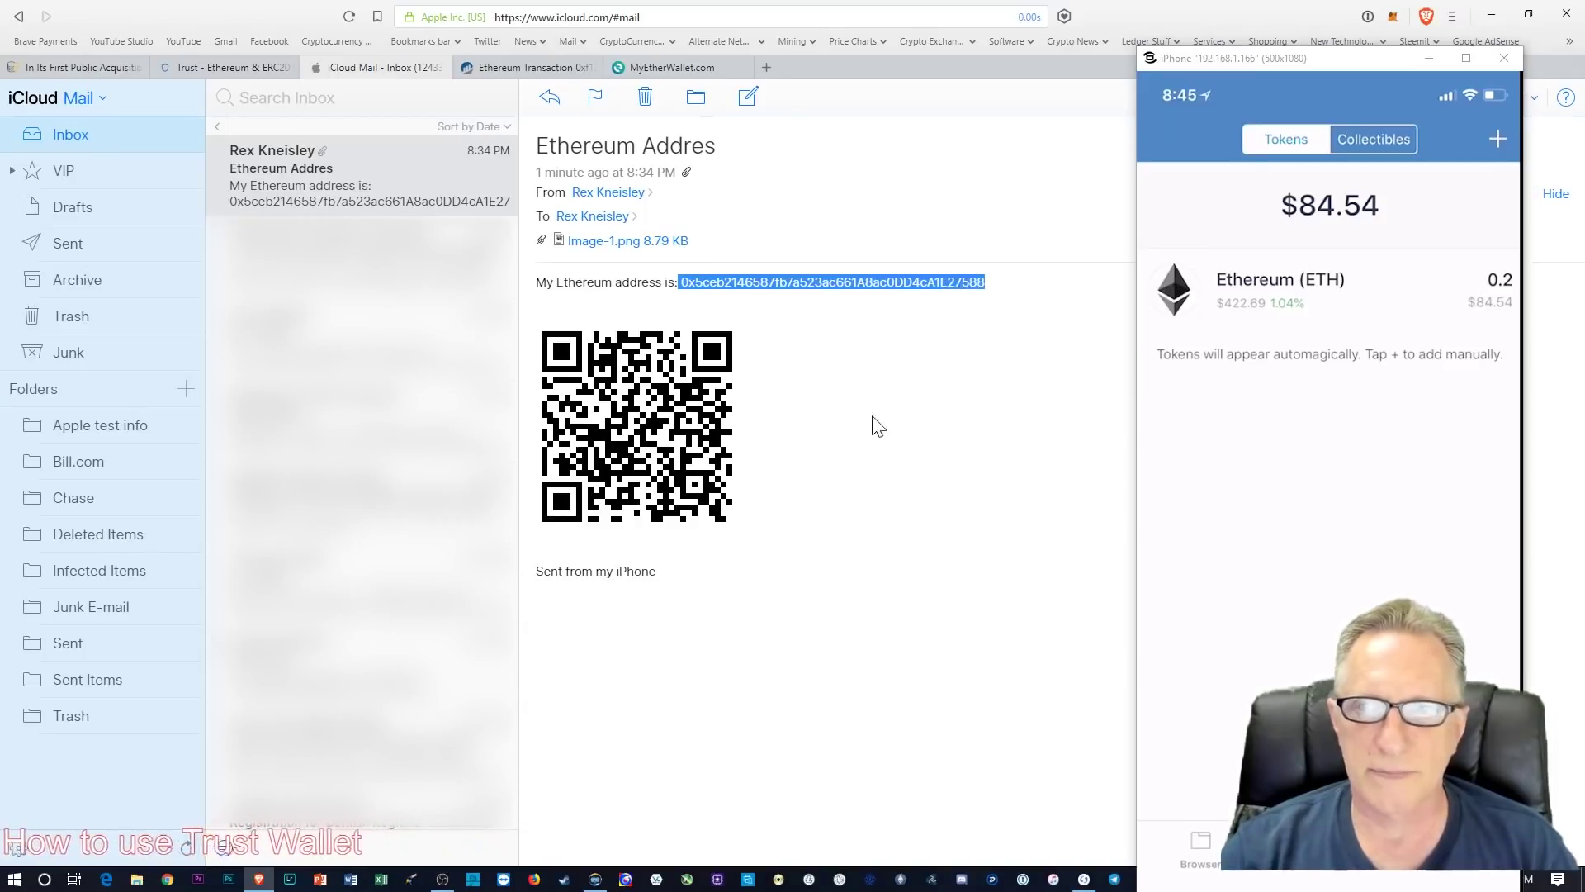
Step: Return to the MyEtherWallet send form and move the iPhone mirror window higher
left_click(679, 67)
left_click(1247, 65)
left_click_drag(1255, 66, 1255, 47)
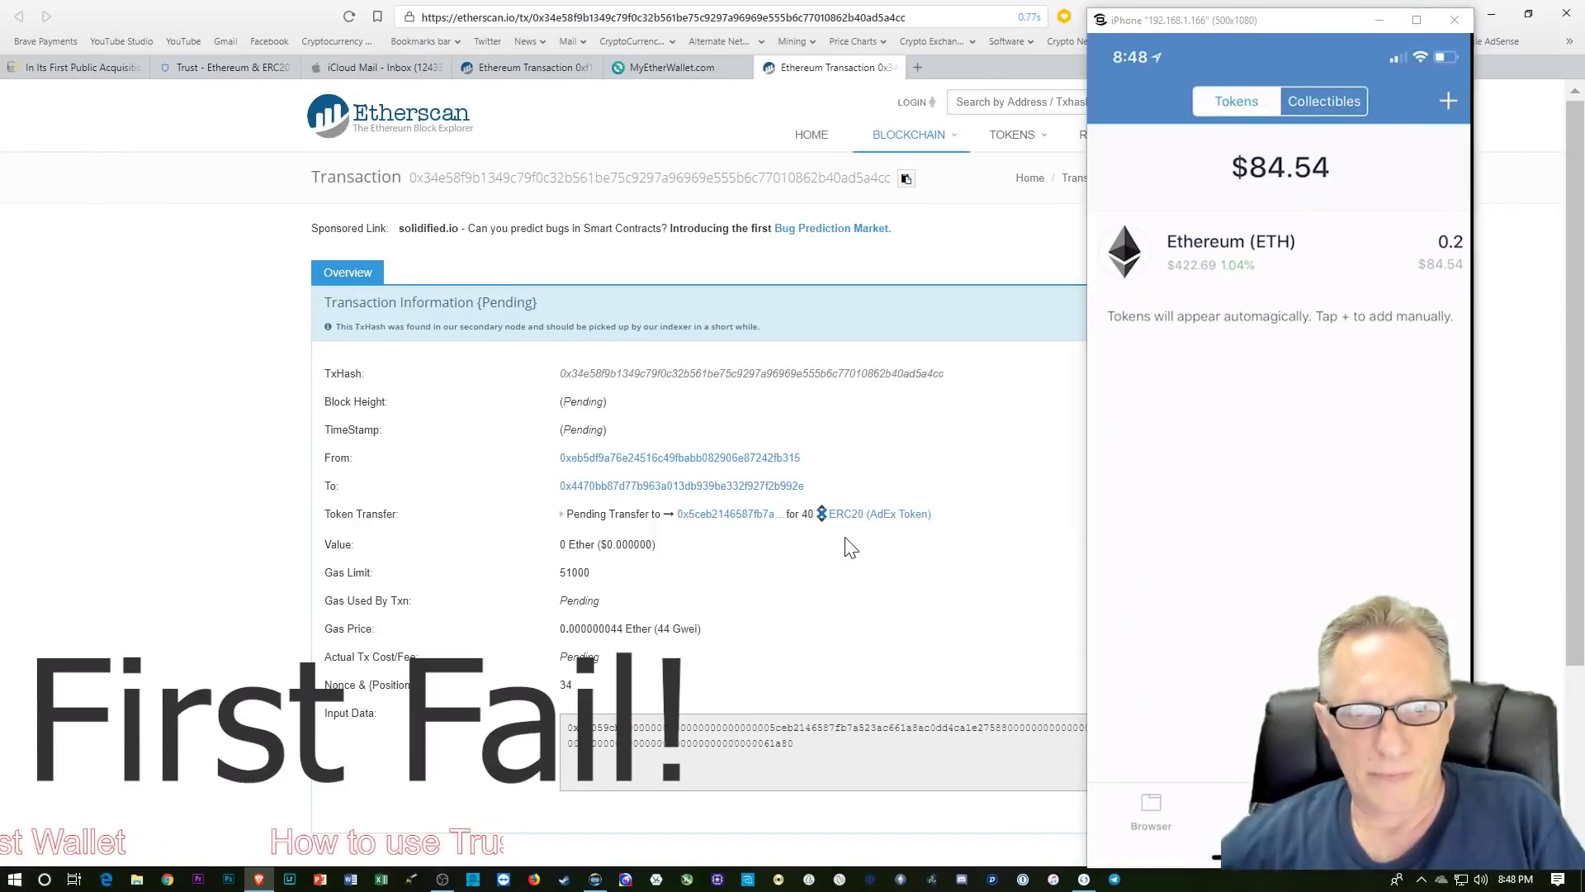
Step: Reload the Etherscan transaction page to reveal the first 40 ADX transfer's Fail status
left_click(350, 16)
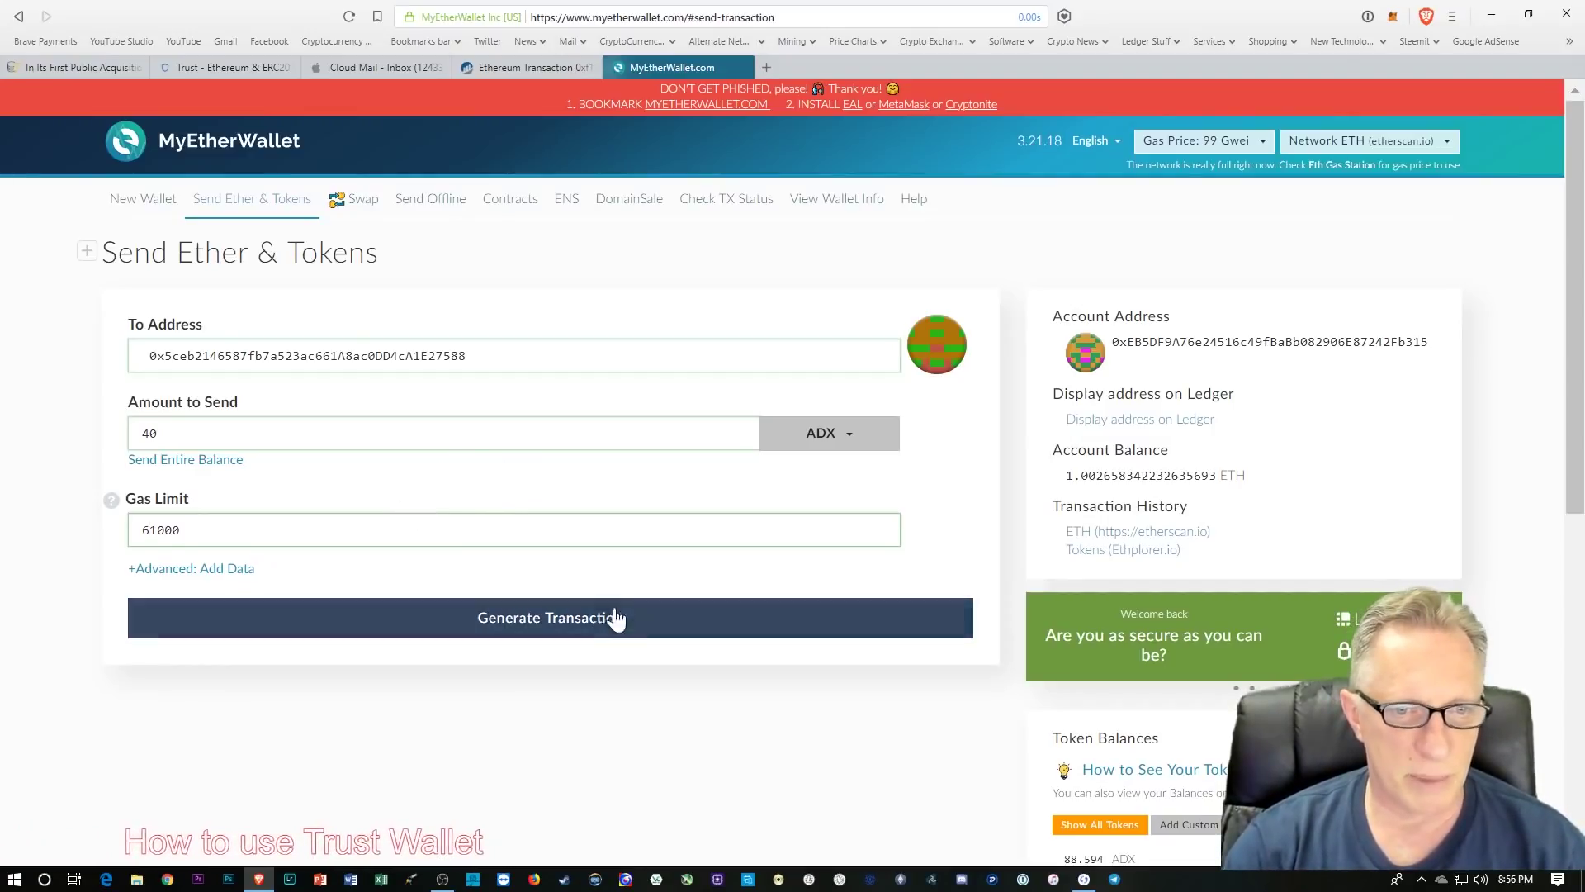
Step: Generate, send and confirm the 40 ADX transfer with the 61000 gas limit
left_click(566, 631)
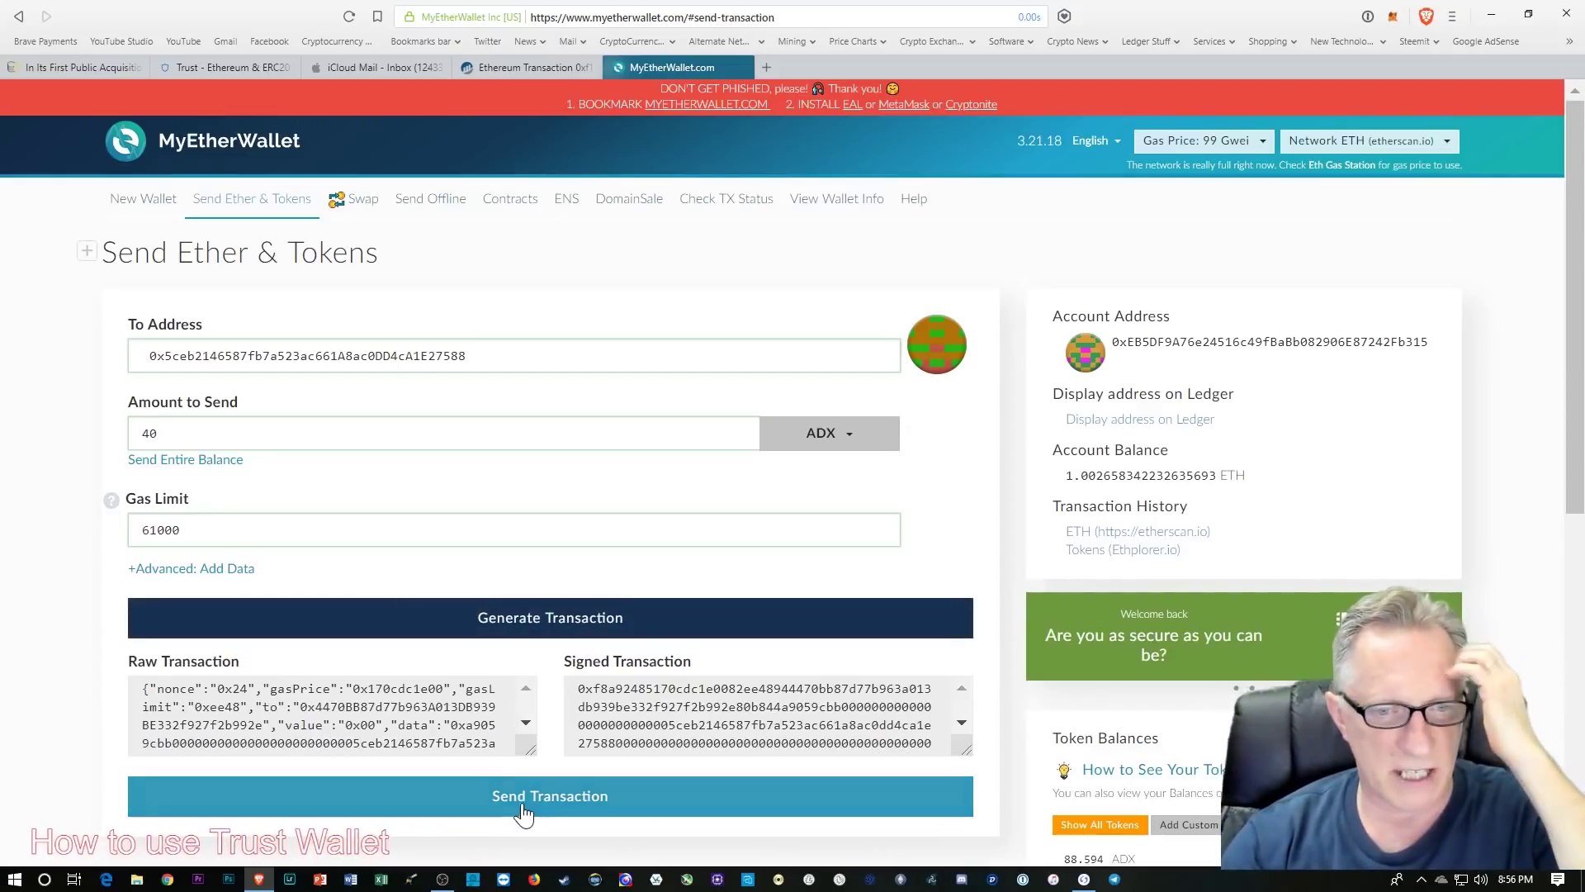
left_click(568, 799)
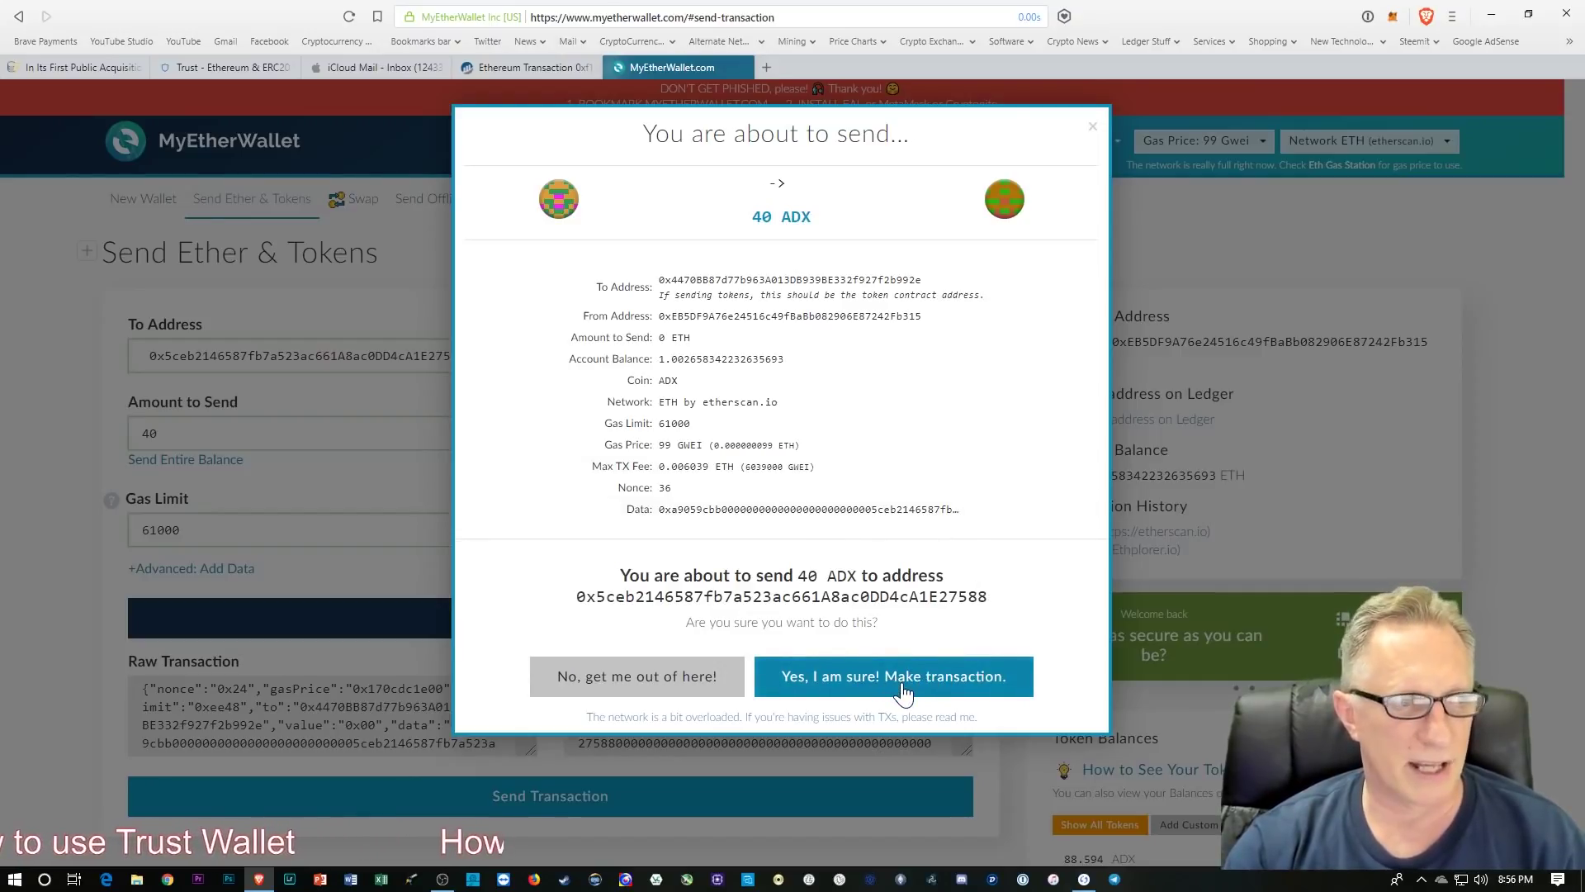
left_click(930, 684)
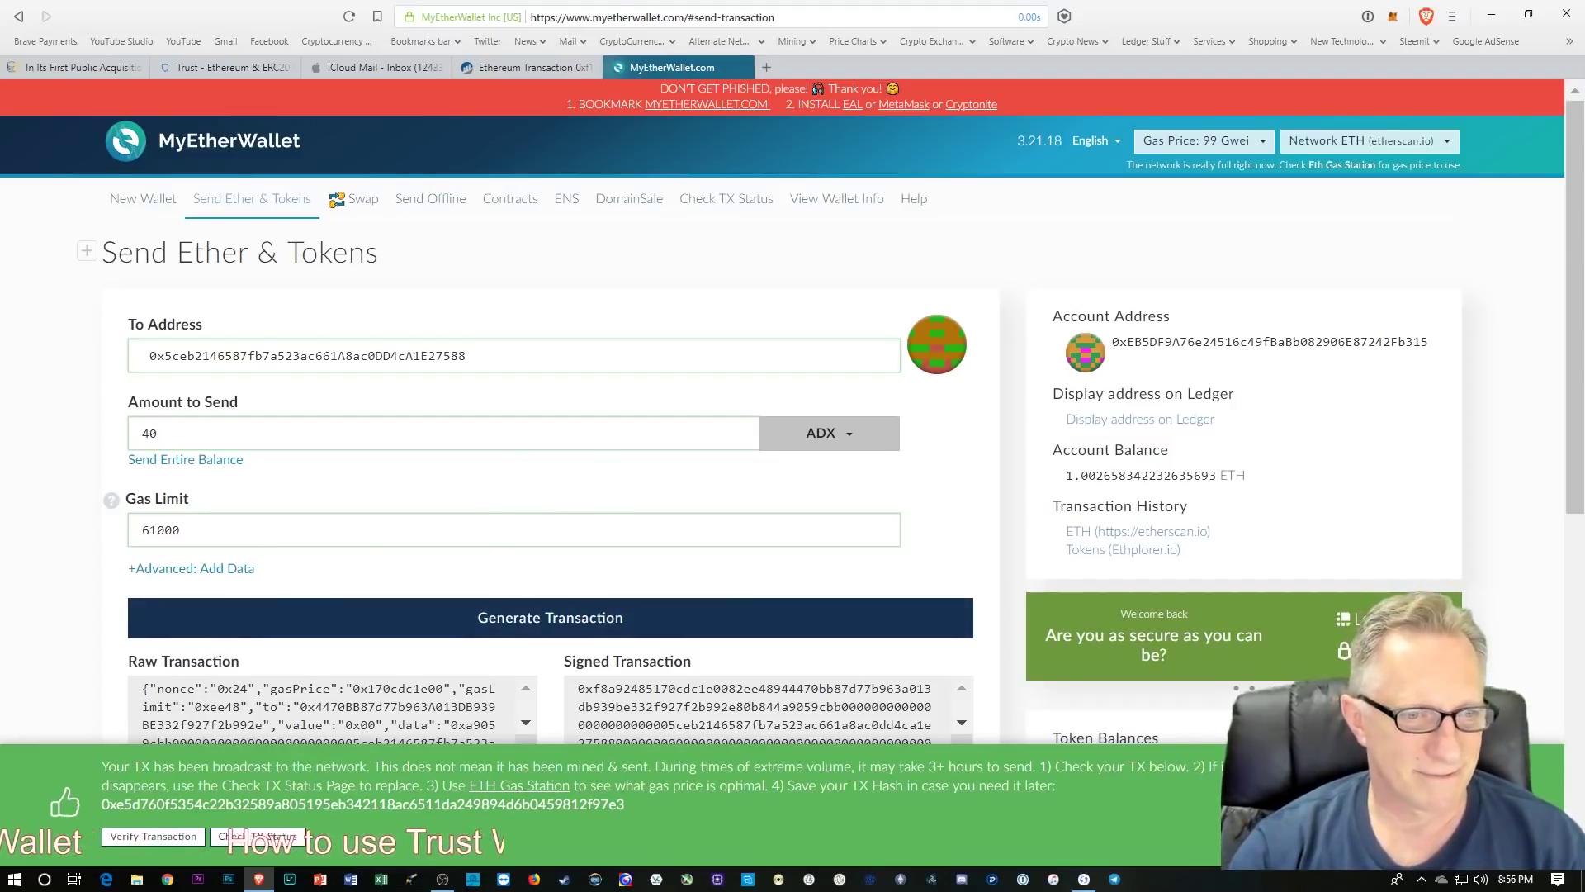
Step: Open the new 40 ADX transaction on Etherscan and scroll through its confirmation details
left_click(149, 852)
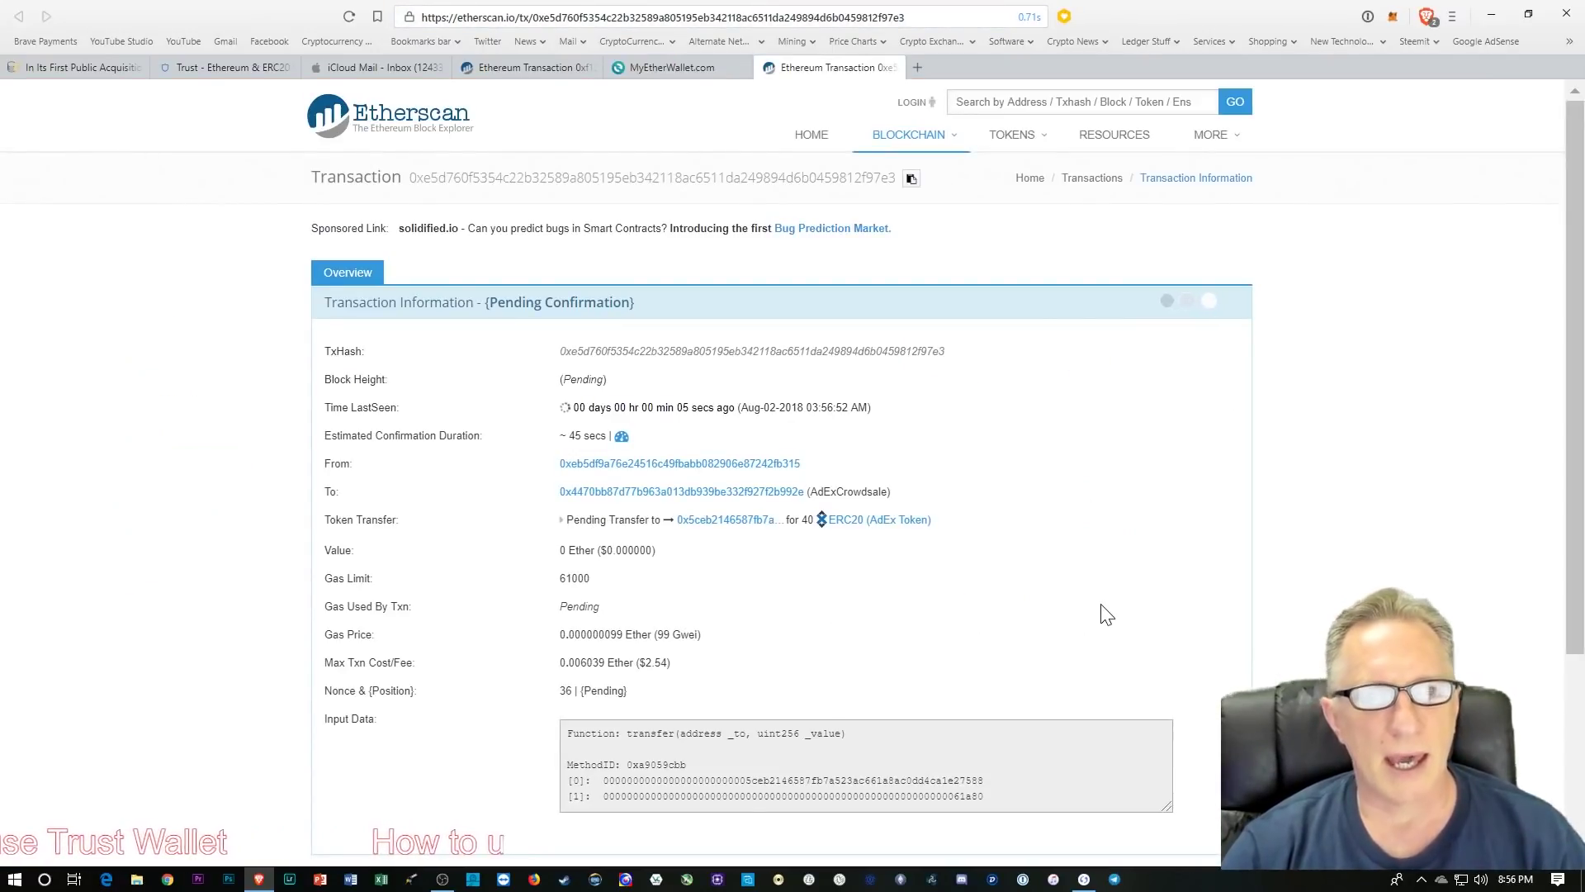
scroll(1024, 641, "down", 1)
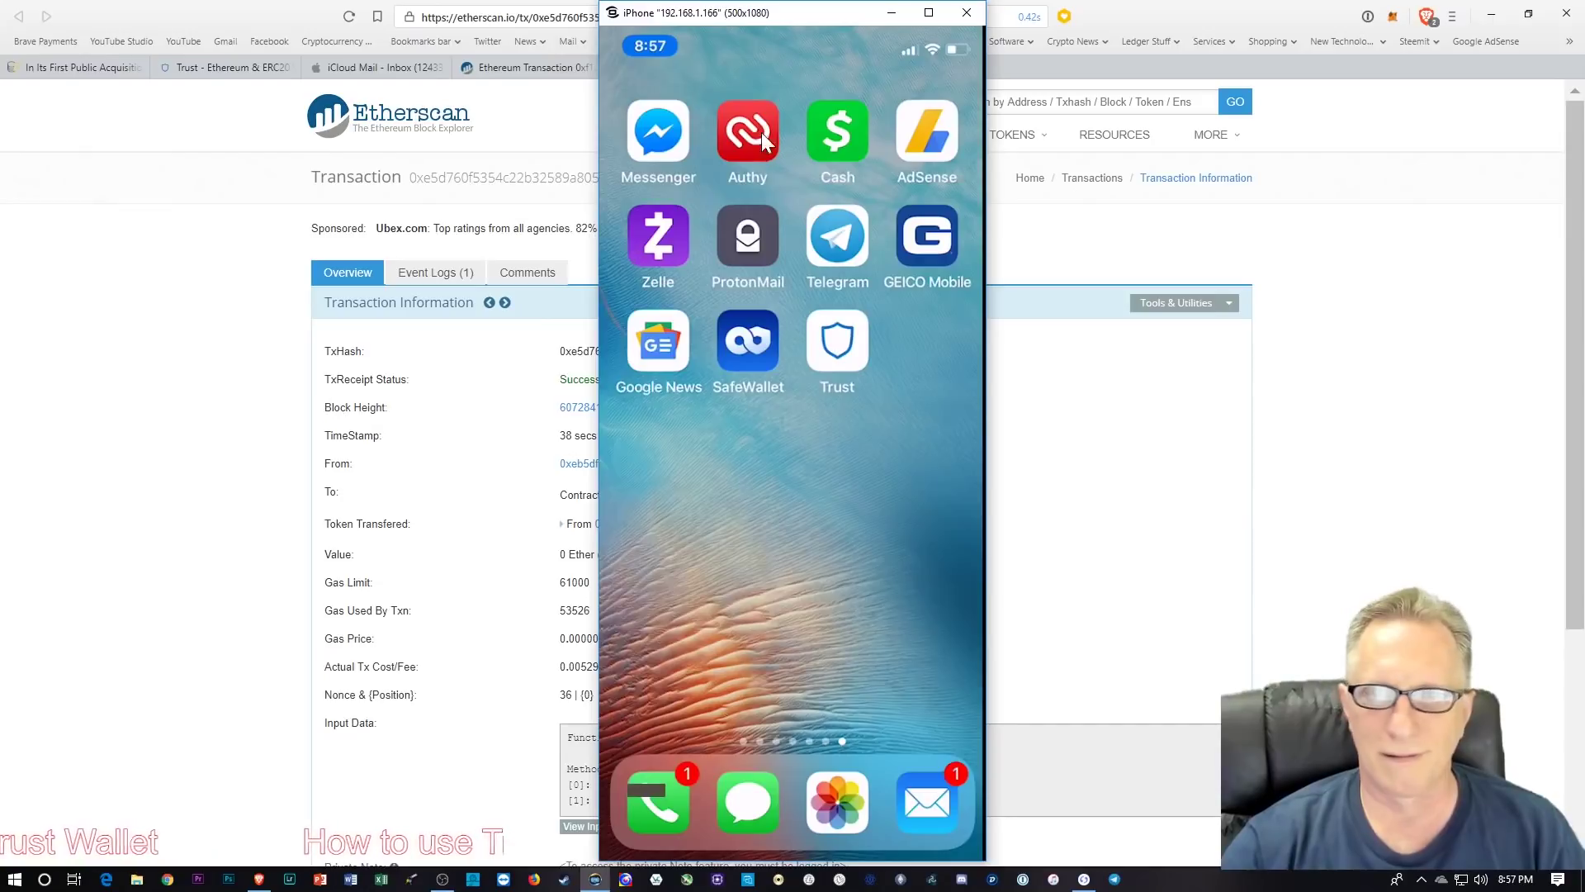
Step: Move the iPhone mirror window to the right edge to see 40 ADX in Trust Wallet
left_click_drag(774, 10, 1292, 25)
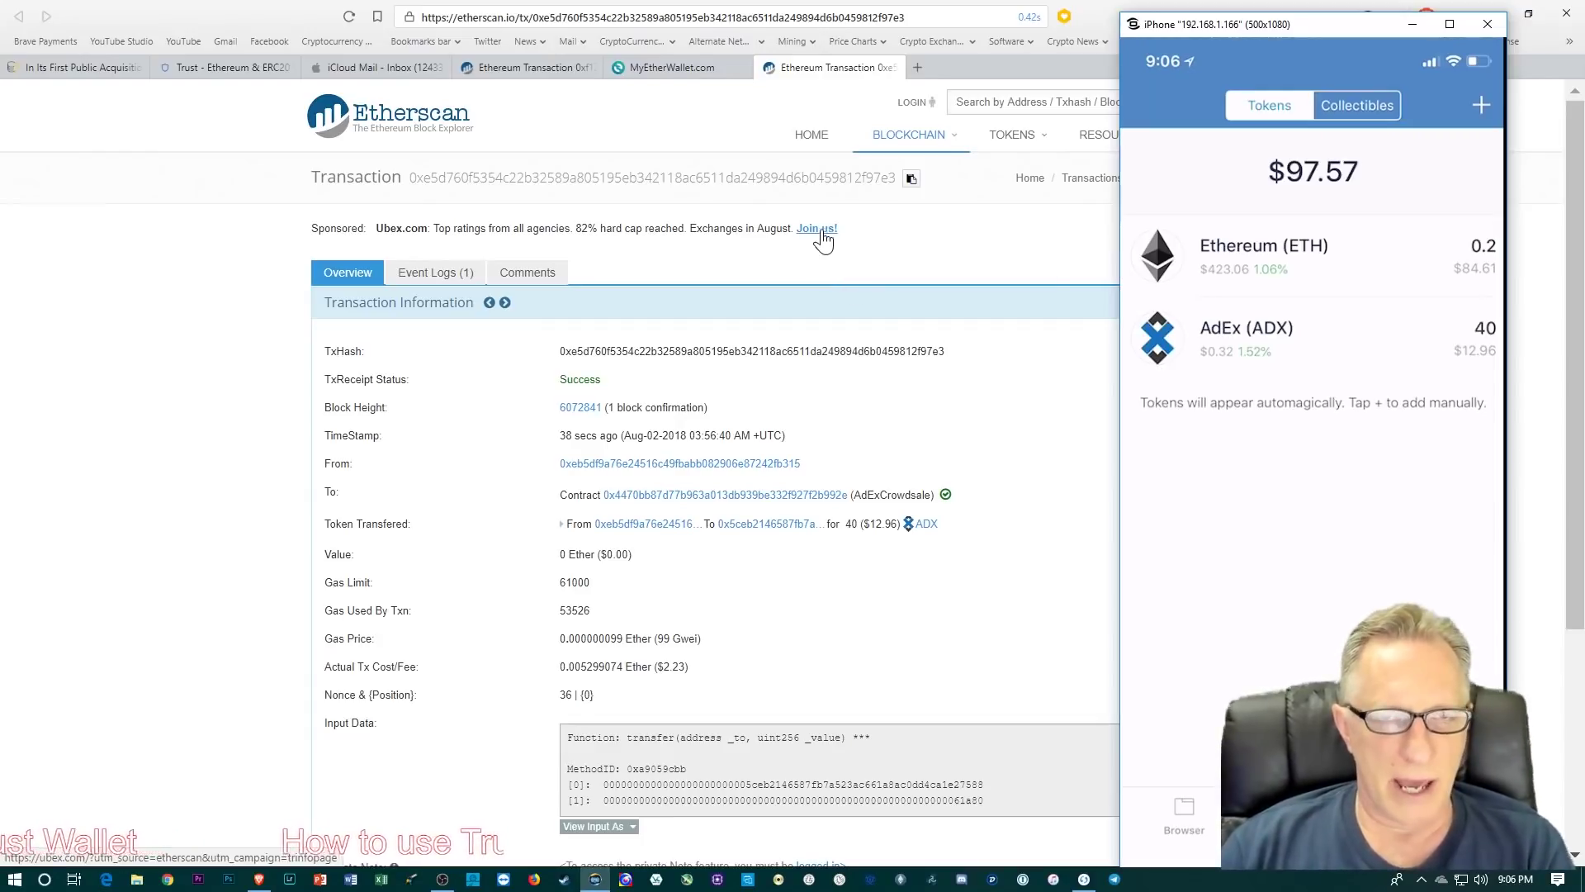
Step: Switch the MyEtherWallet send form's token to POLY and replace the 40 amount with 100
left_click(667, 70)
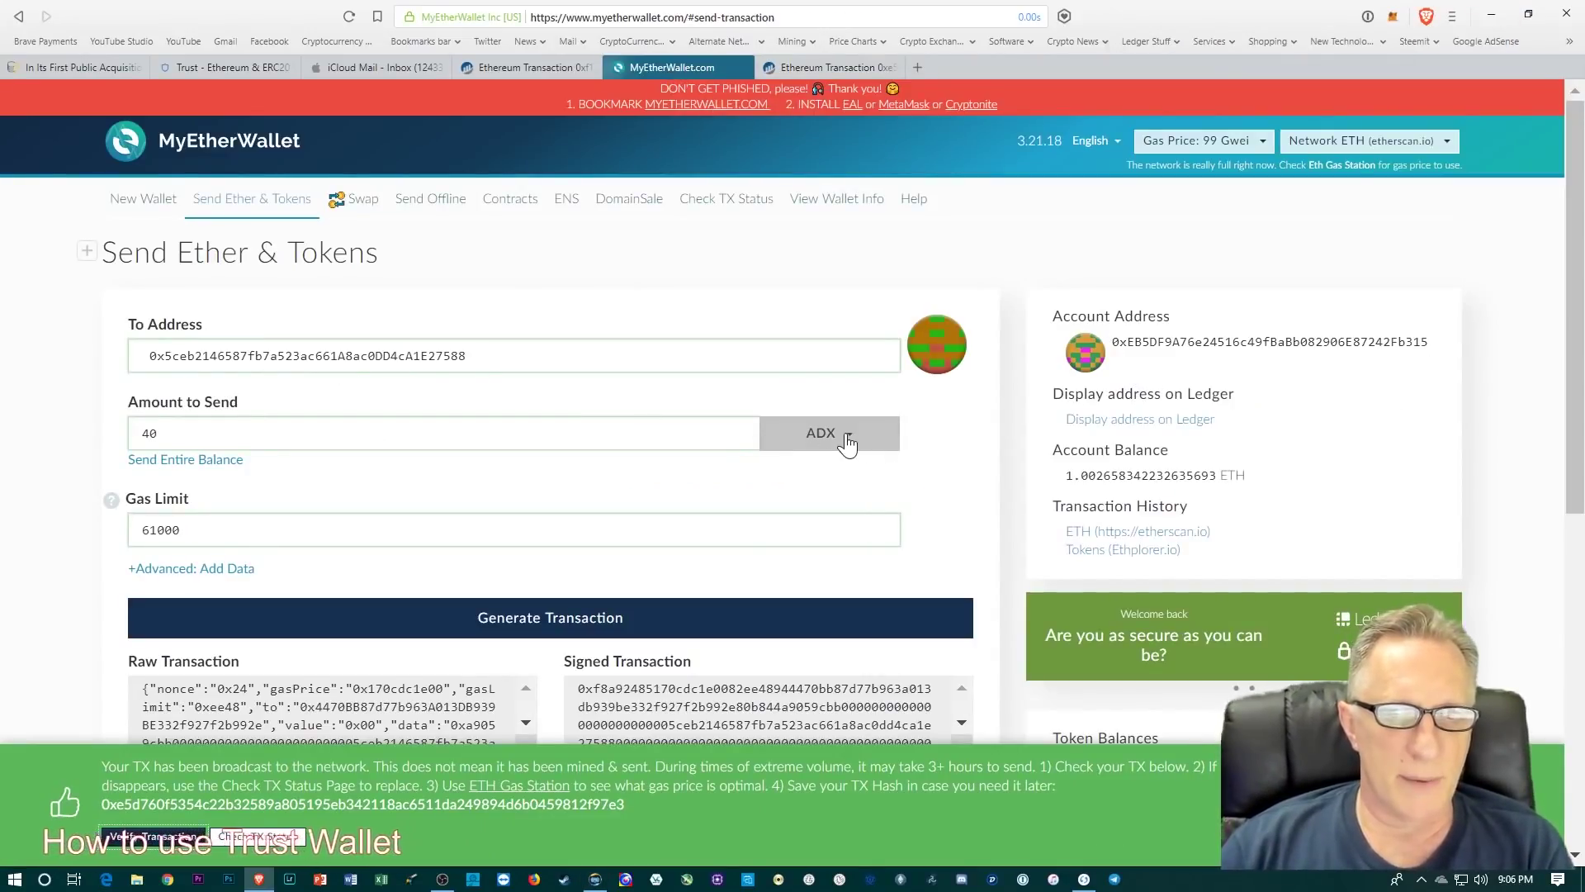
scroll(1240, 504, "down", 3)
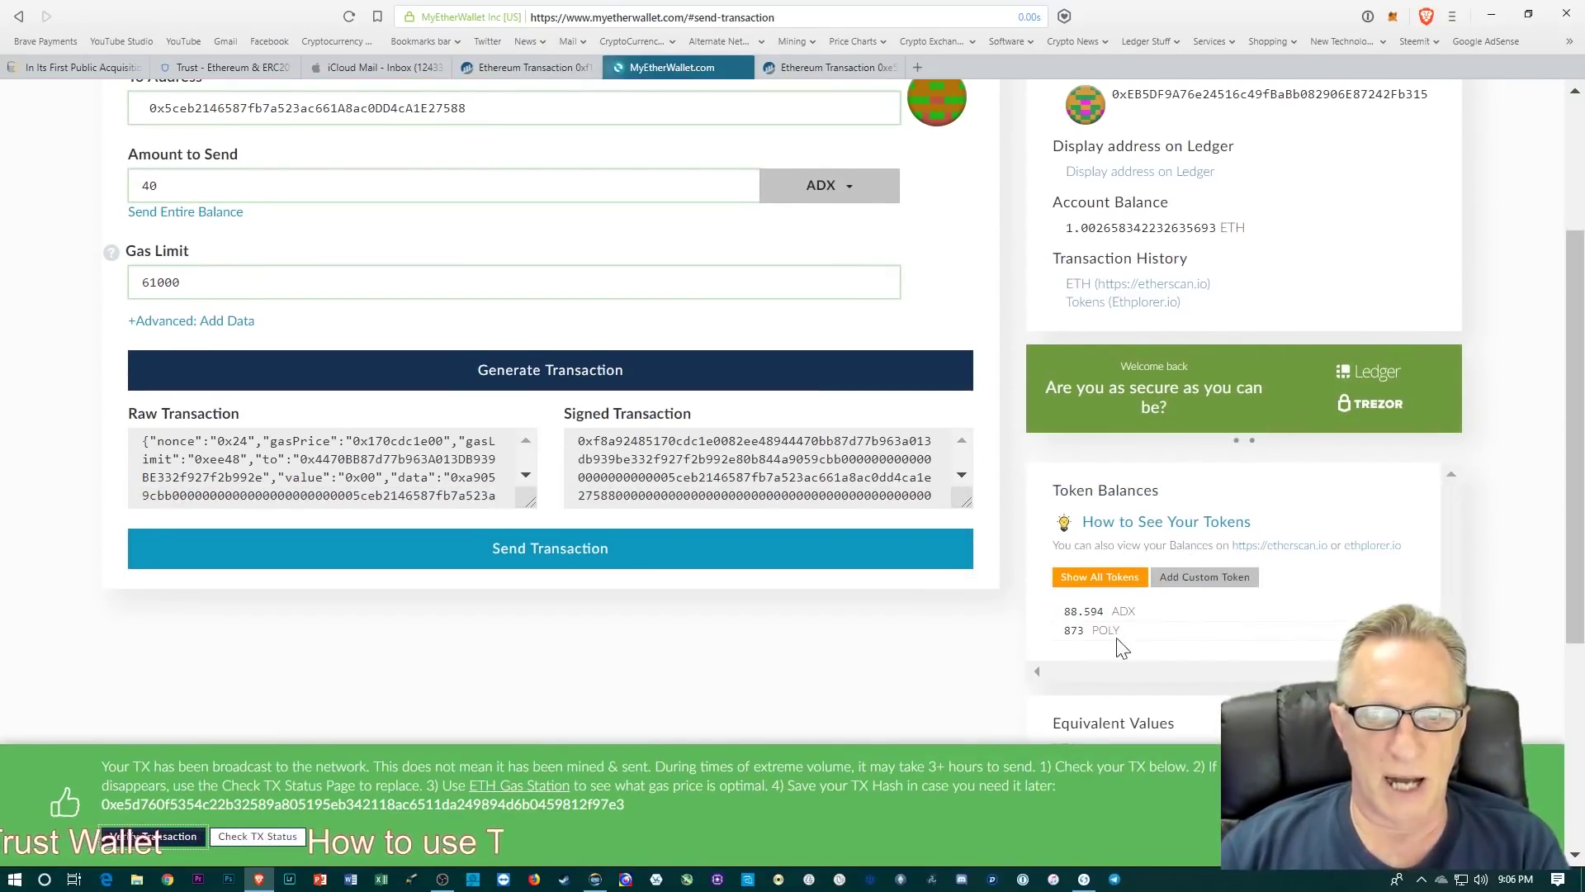
scroll(888, 657, "up", 2)
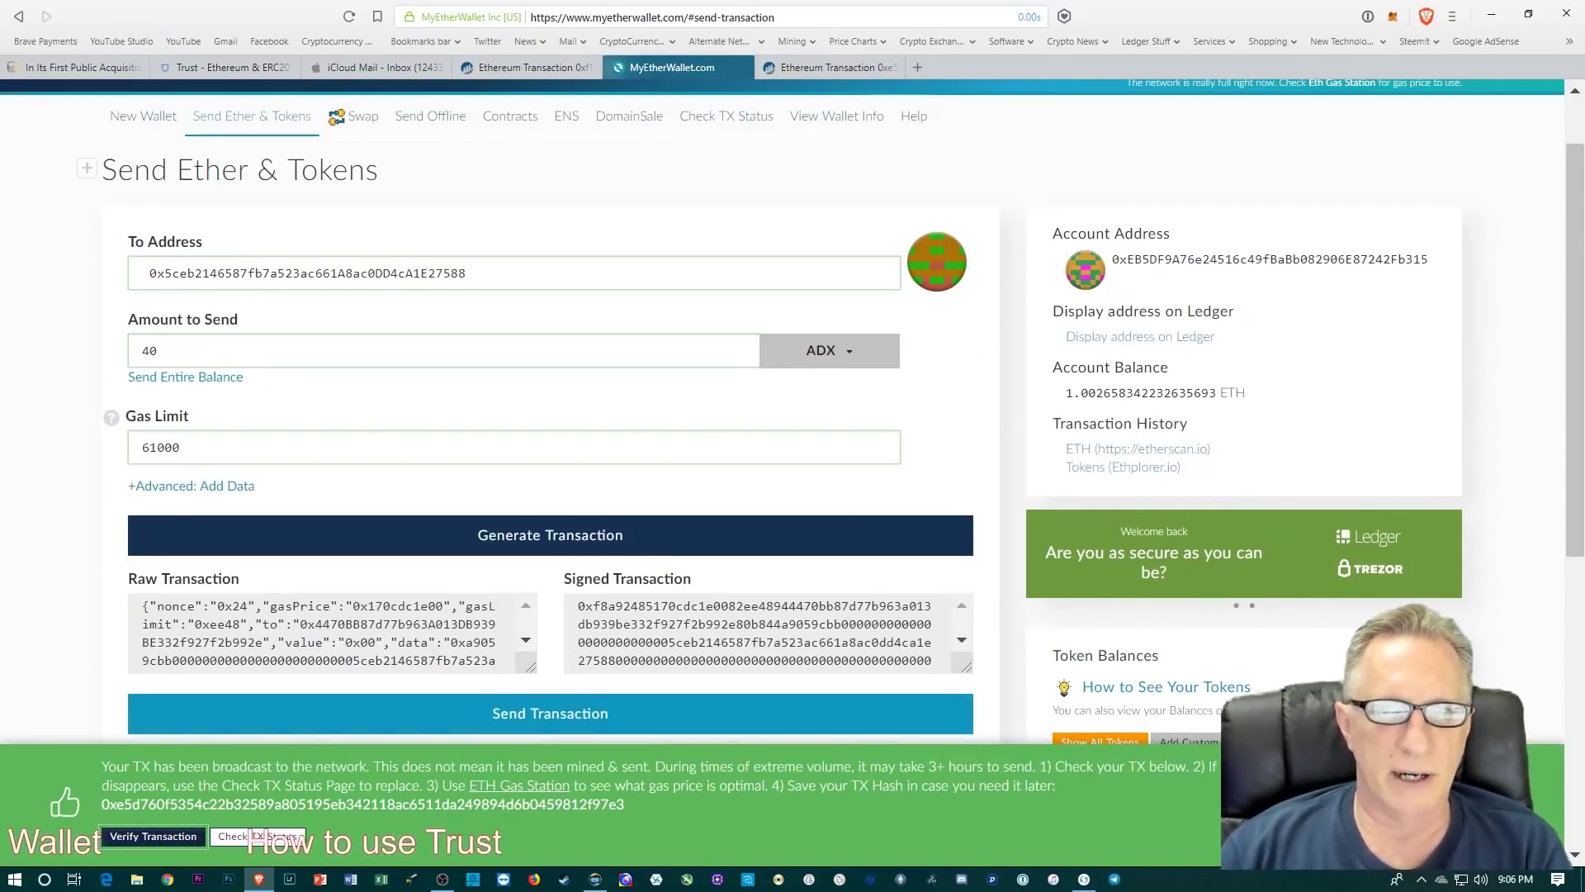
left_click(840, 353)
left_click(807, 432)
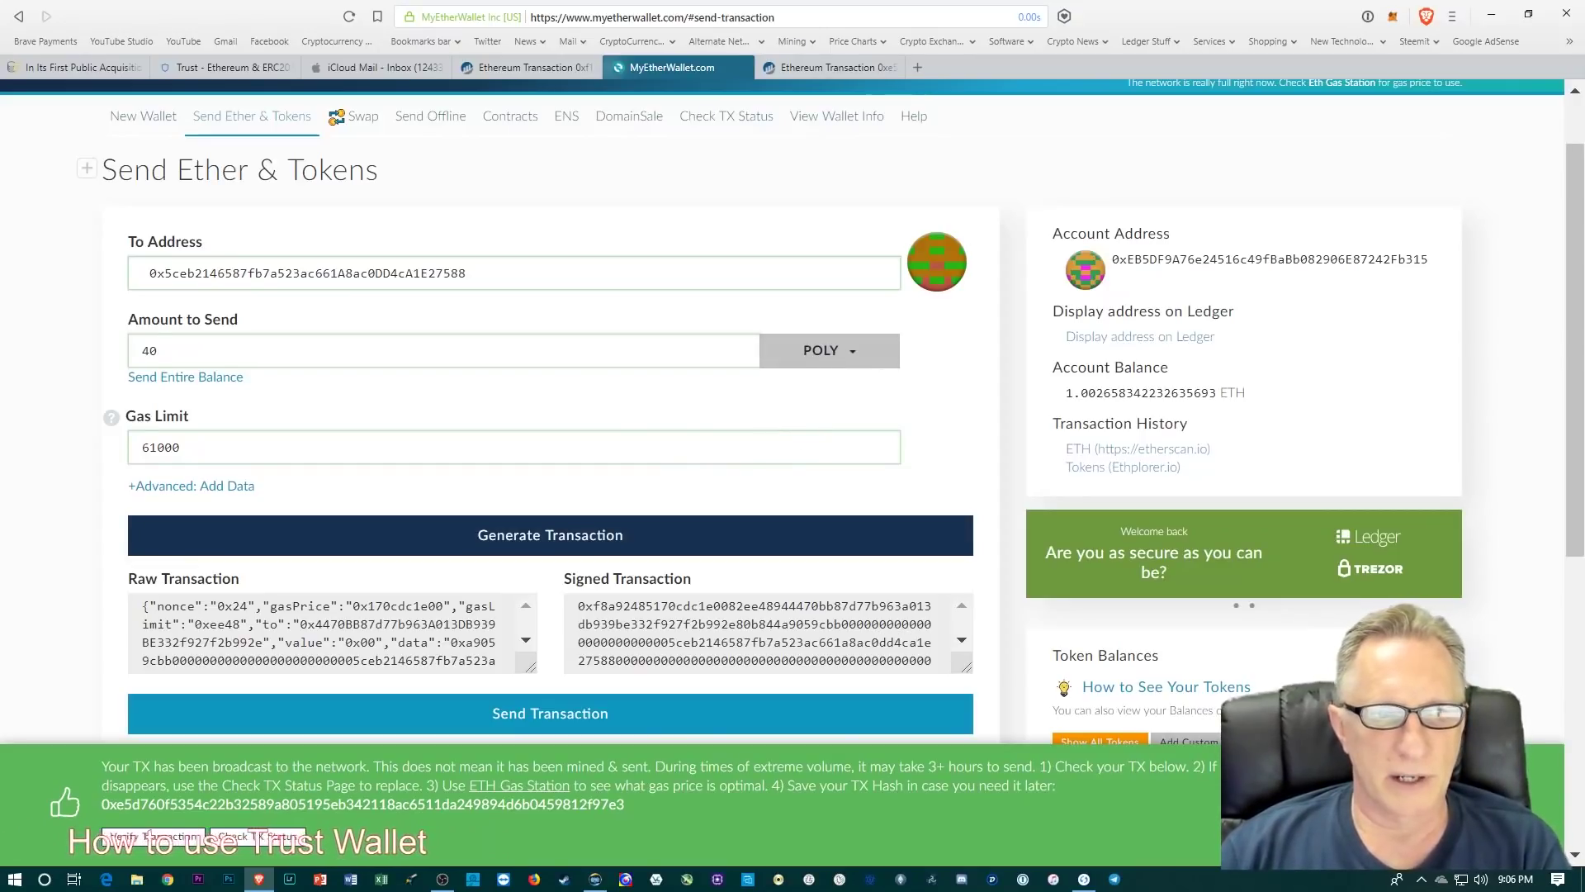
left_click_drag(165, 351, 116, 356)
type("100")
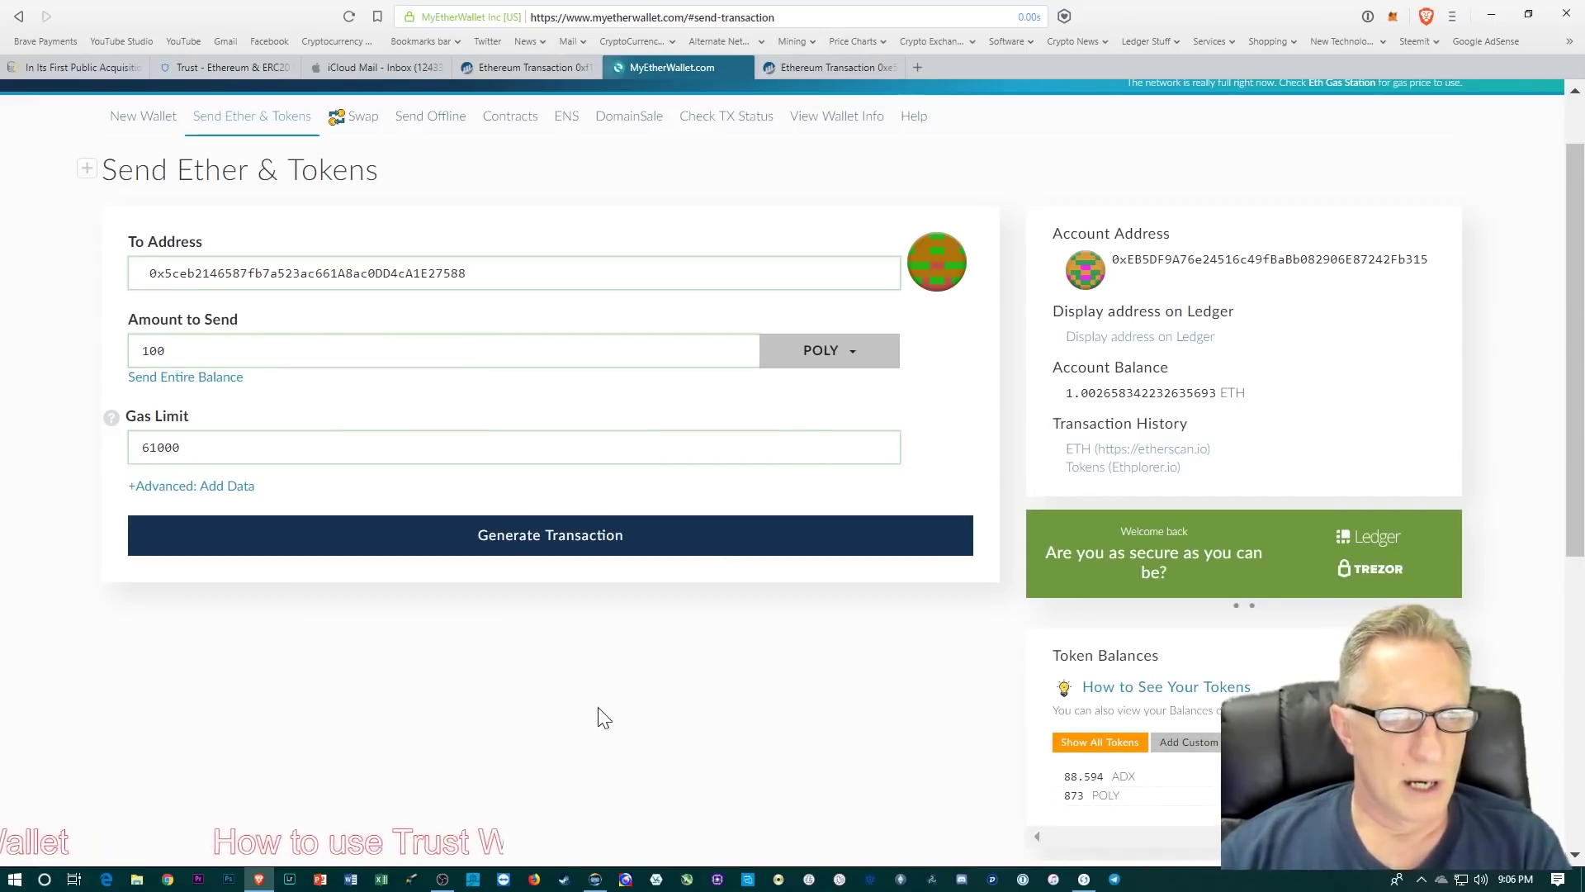
scroll(1453, 444, "up", 1)
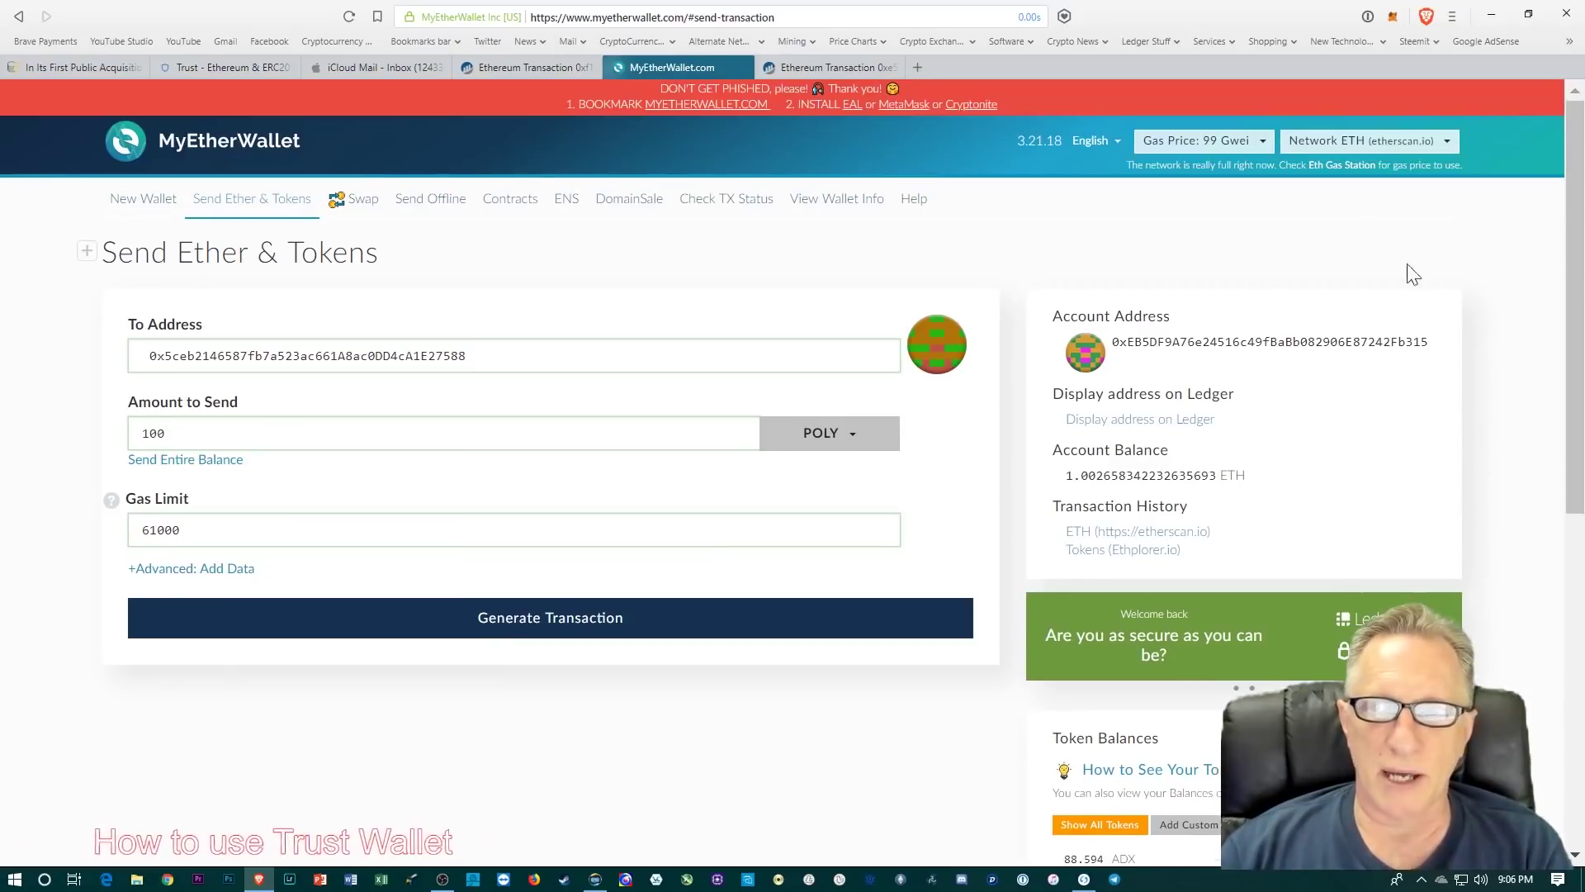
Step: Generate, send and confirm the 100 POLY transfer to the Trust Wallet address
left_click(577, 625)
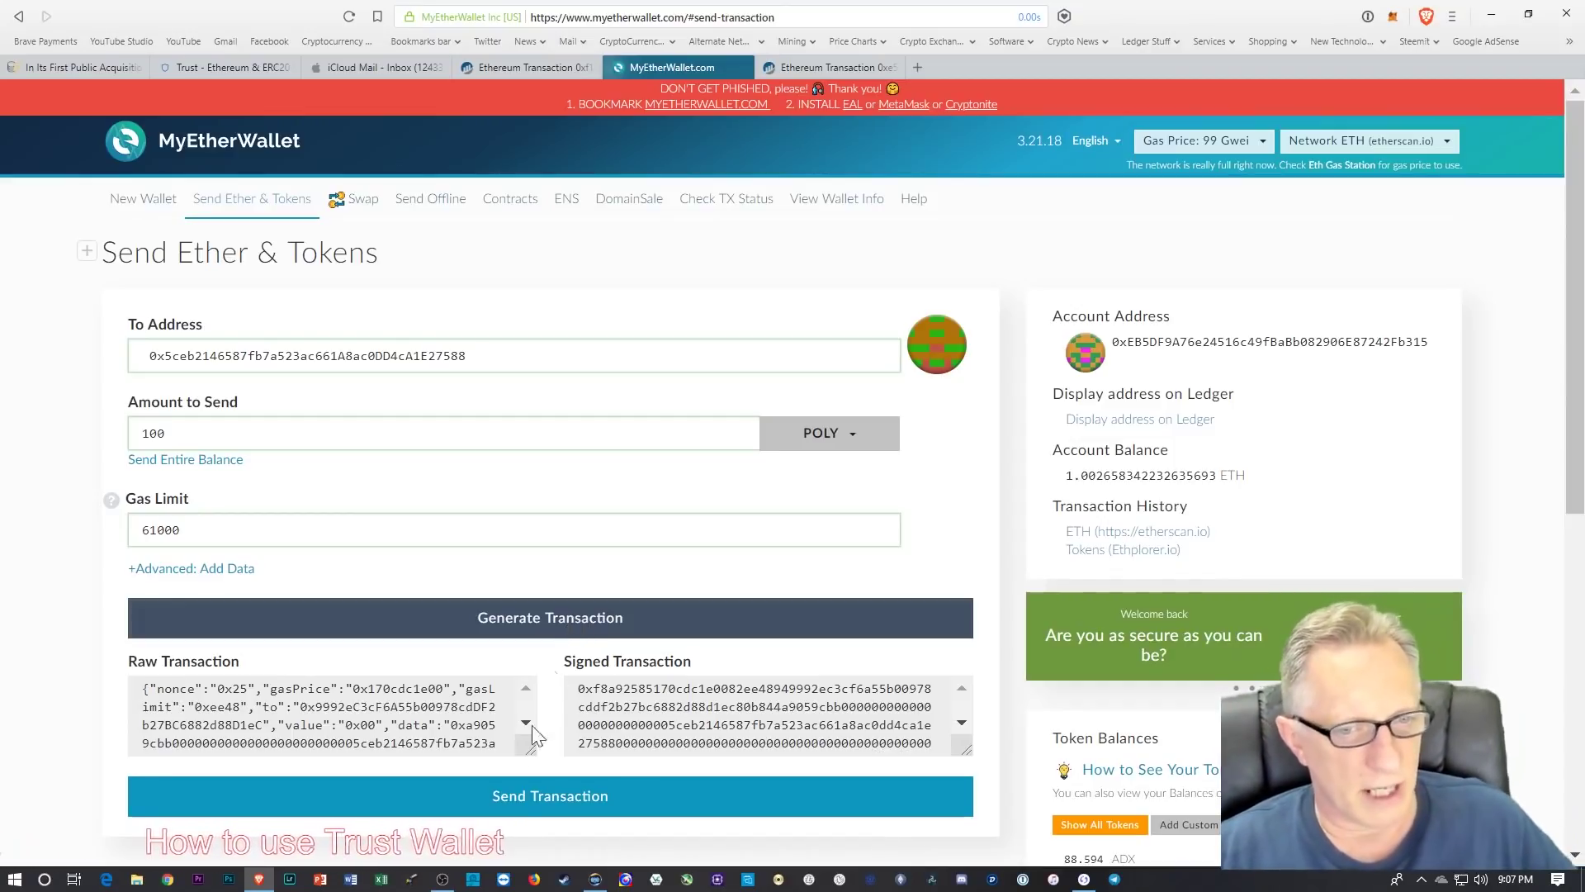
left_click(566, 801)
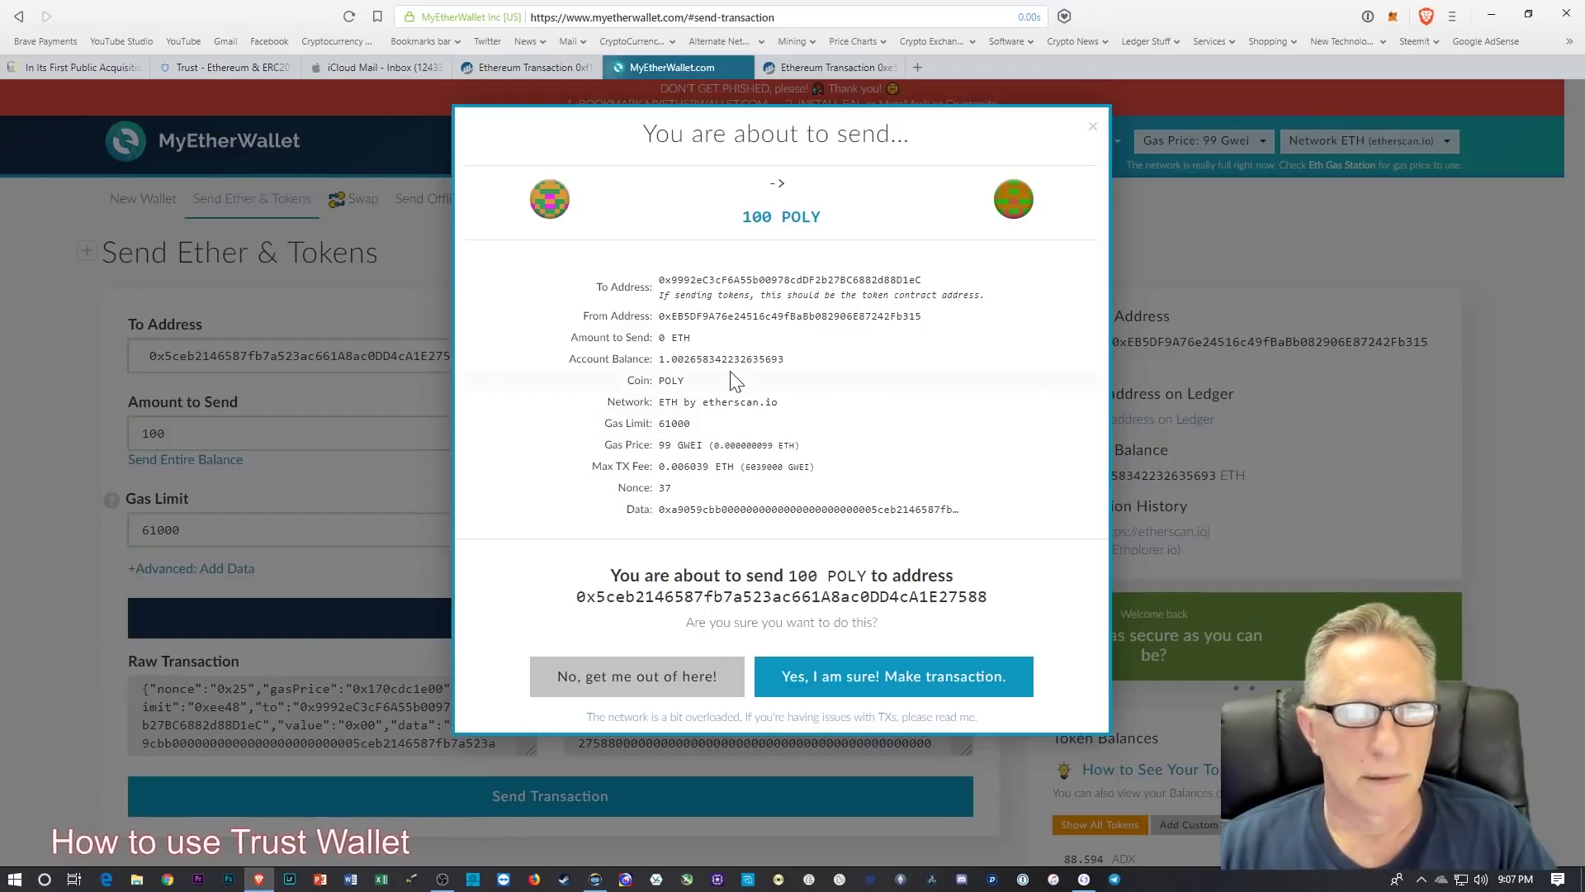
left_click(892, 687)
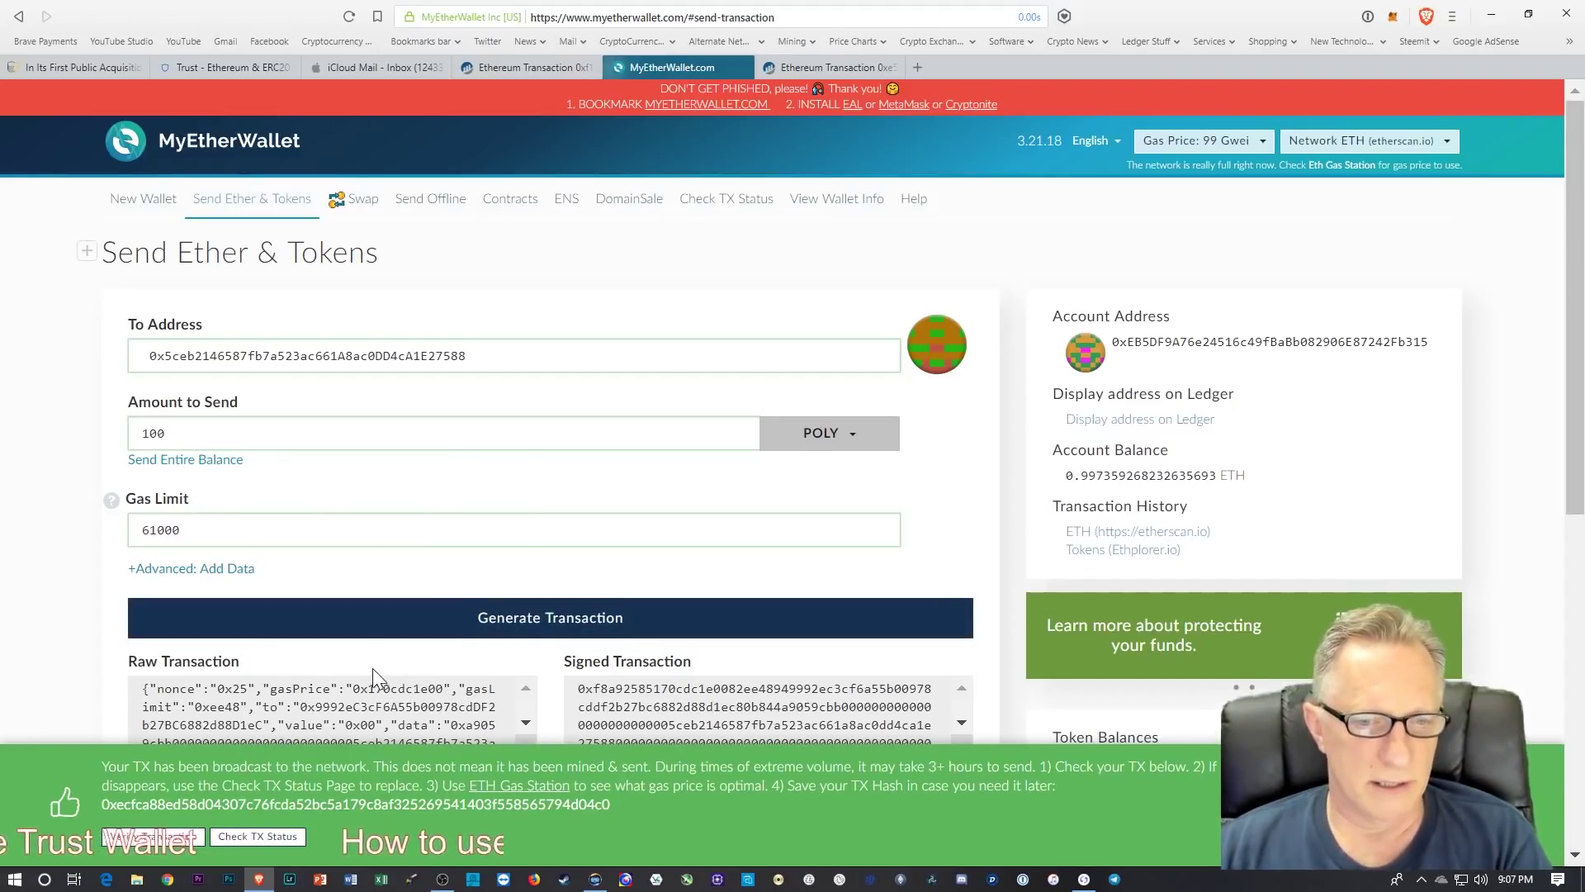
Step: Open the 100 POLY transaction on Etherscan, check the phone wallet, and reload until Success
left_click(165, 838)
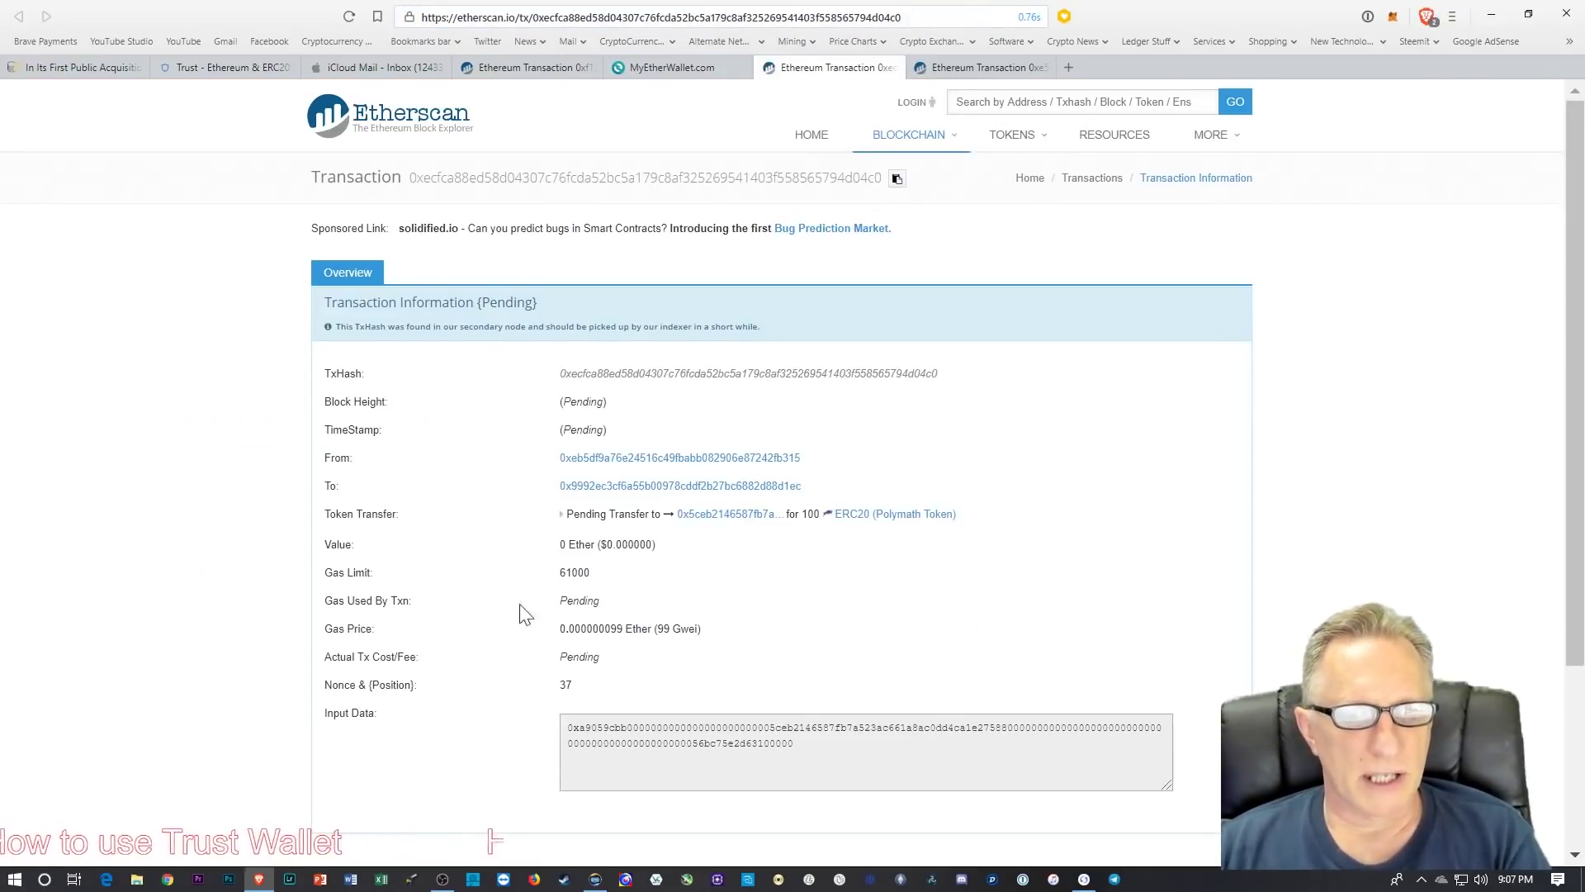
left_click(596, 880)
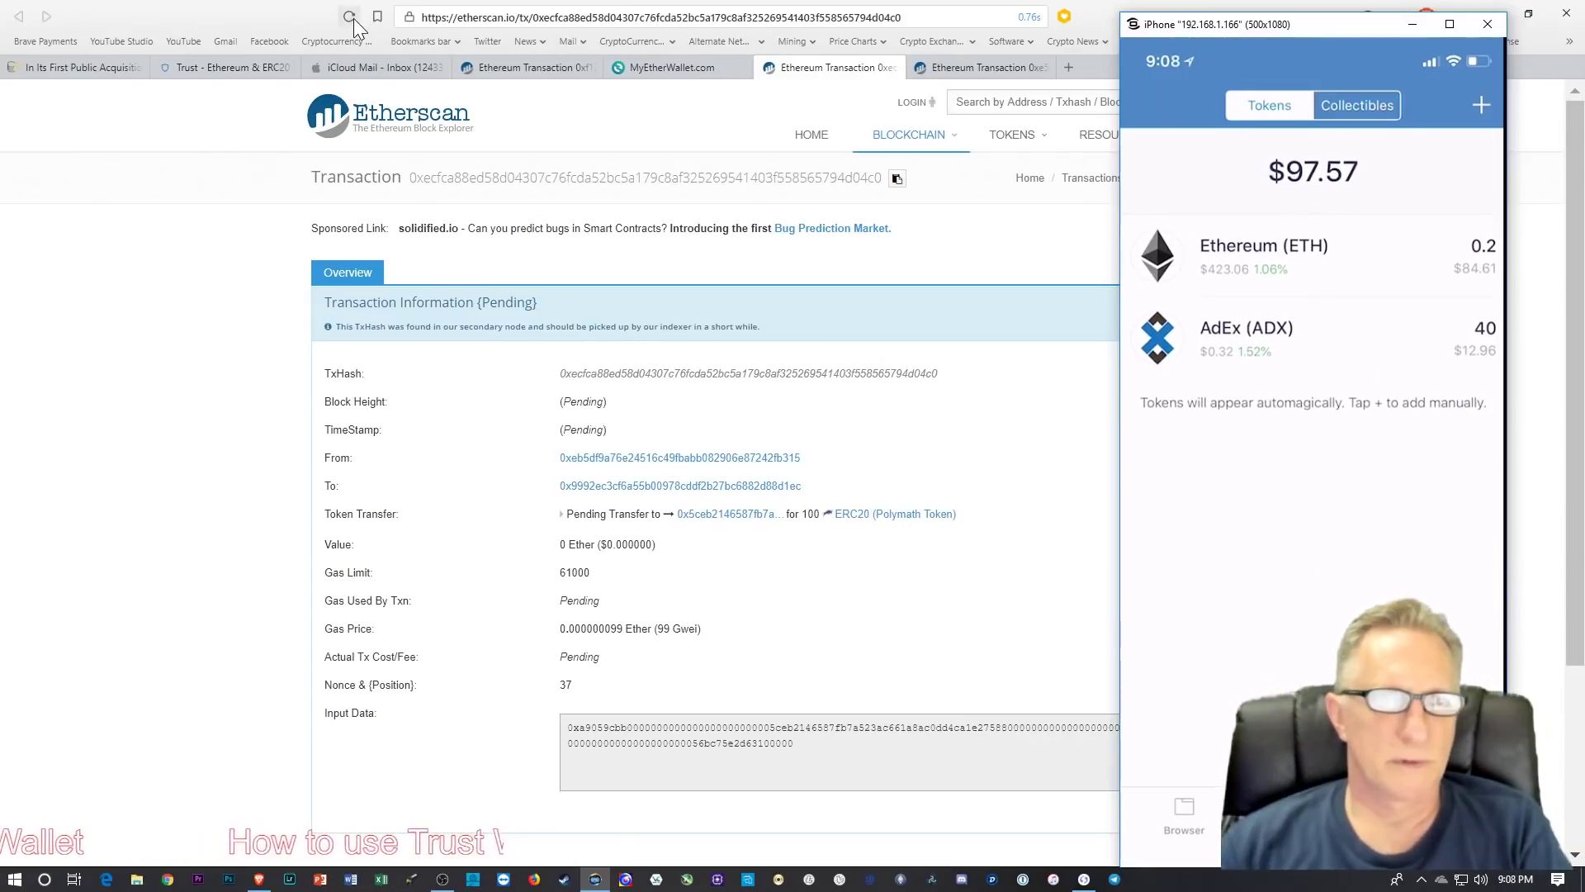
left_click(977, 464)
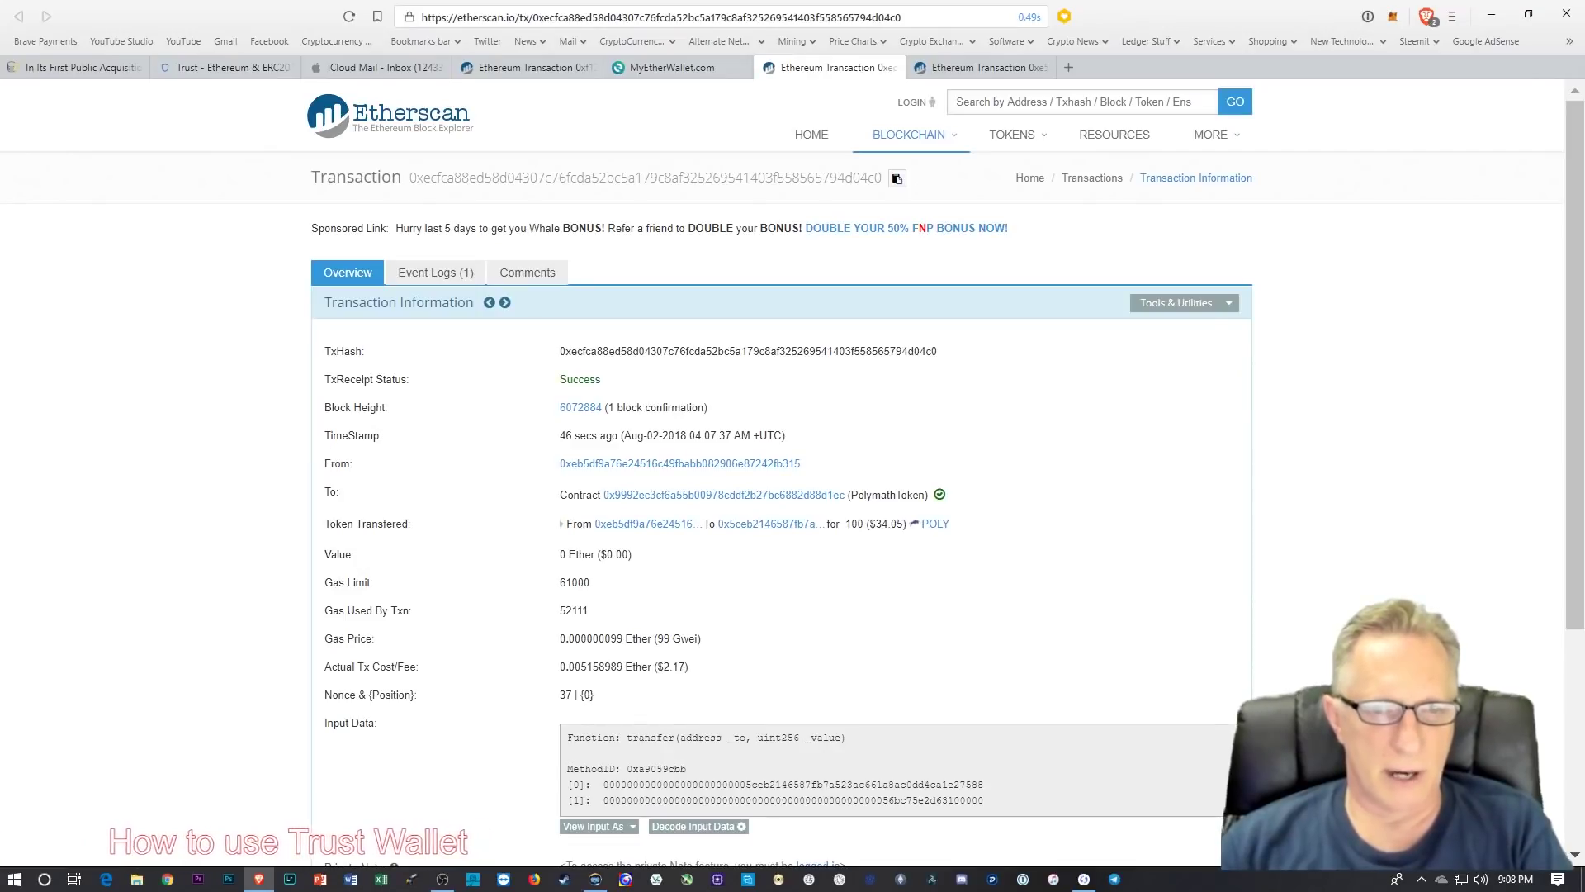
Step: Bring Trust Wallet's Tokens list back into view to watch for 100 POLY beside 0.2 ETH and 40 ADX
left_click(596, 879)
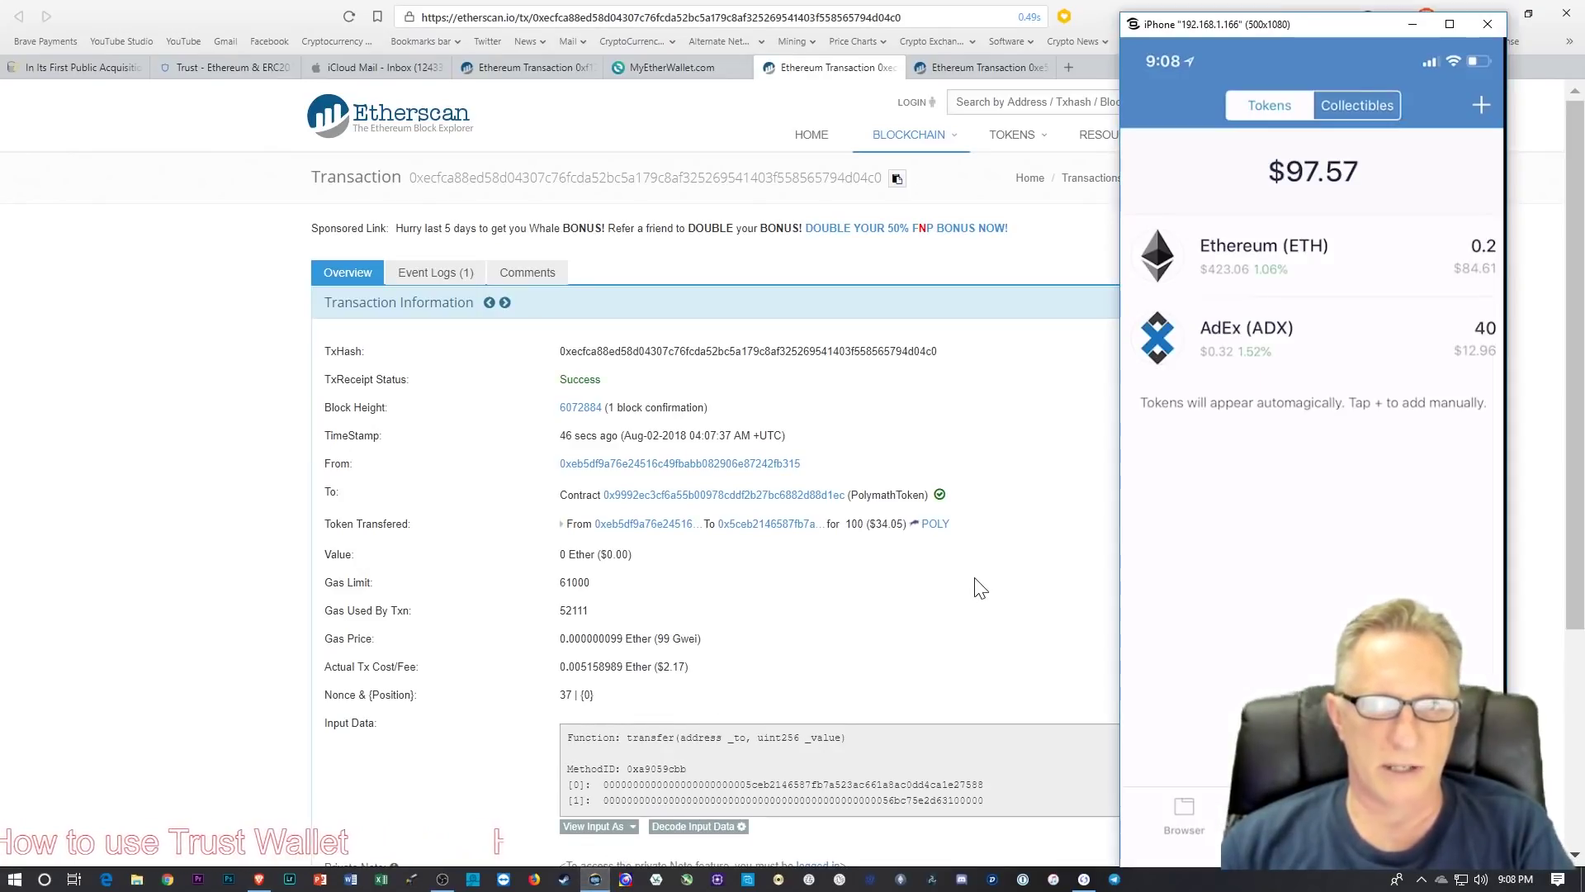